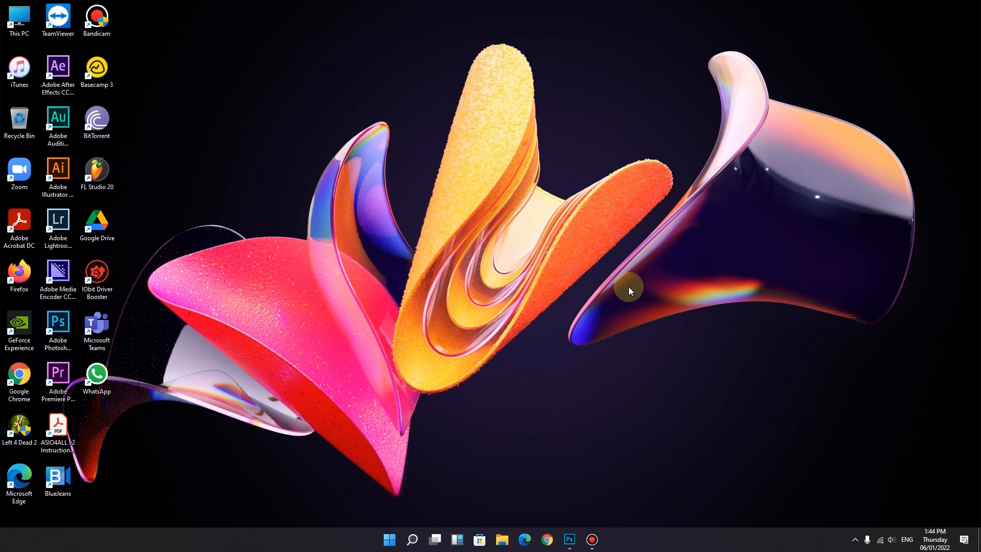
Step: Switch to Photoshop and activate the Move tool
left_click(569, 540)
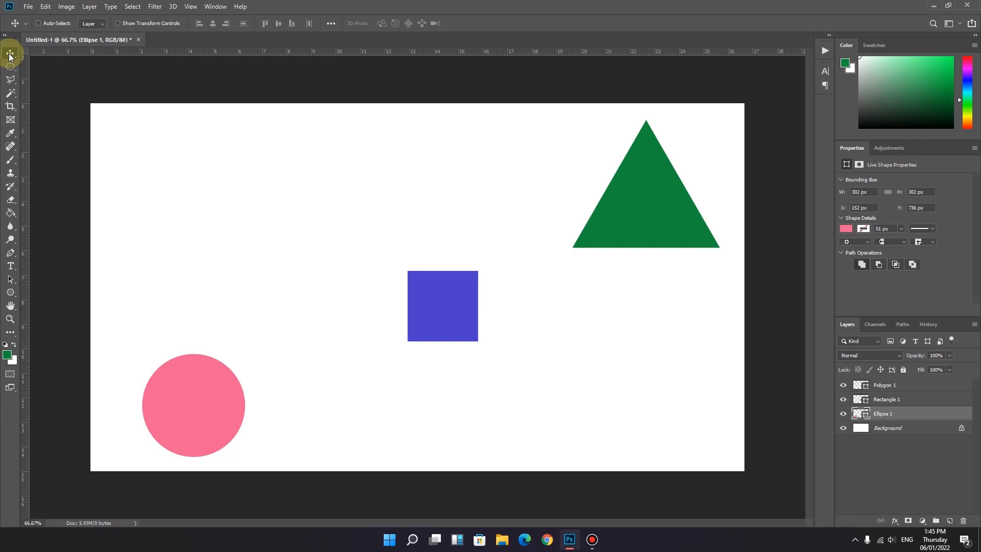
left_click(10, 66)
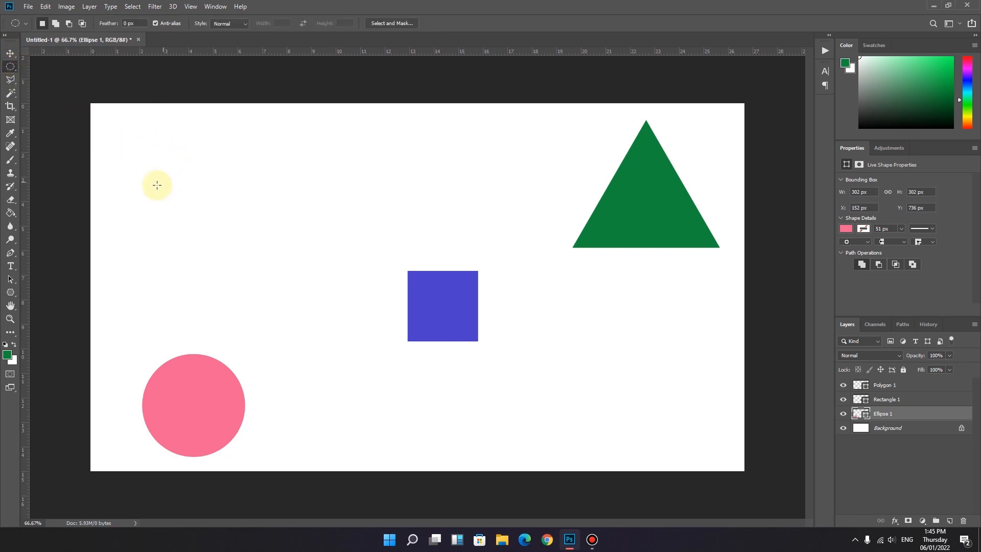
left_click(11, 53)
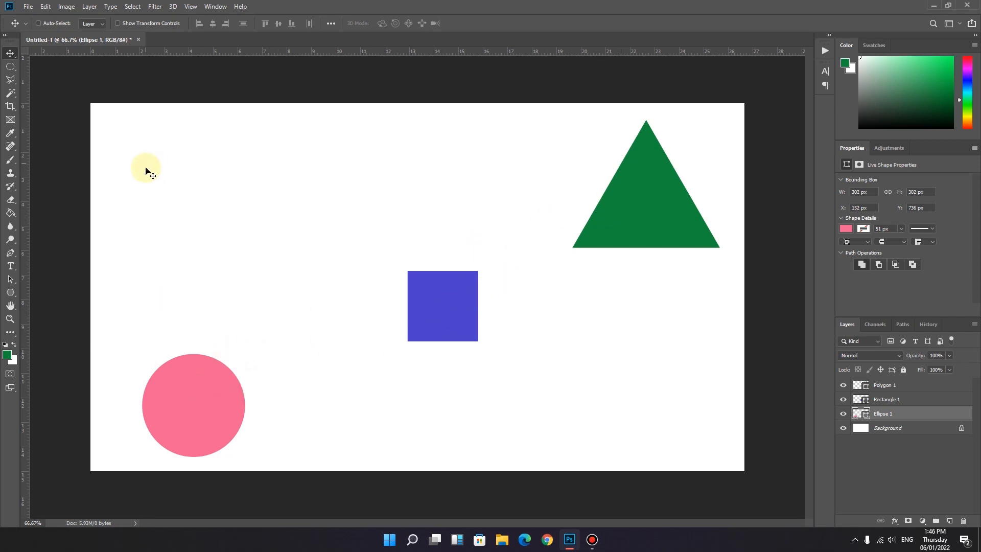
left_click(10, 79)
left_click(10, 66)
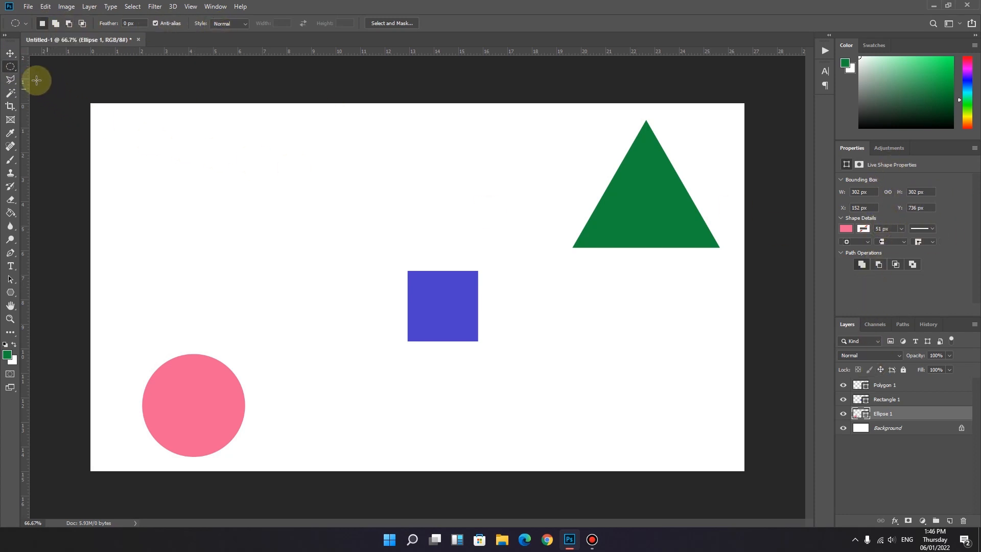
left_click(10, 53)
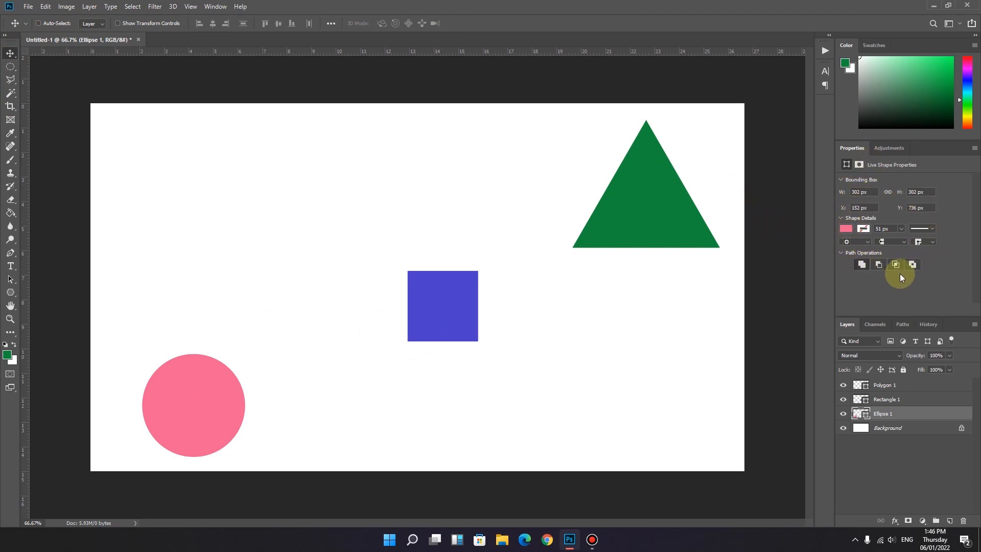
Step: Compare the properties of the Background and Ellipse 1 layers and check the Move tool's presets
left_click(888, 430)
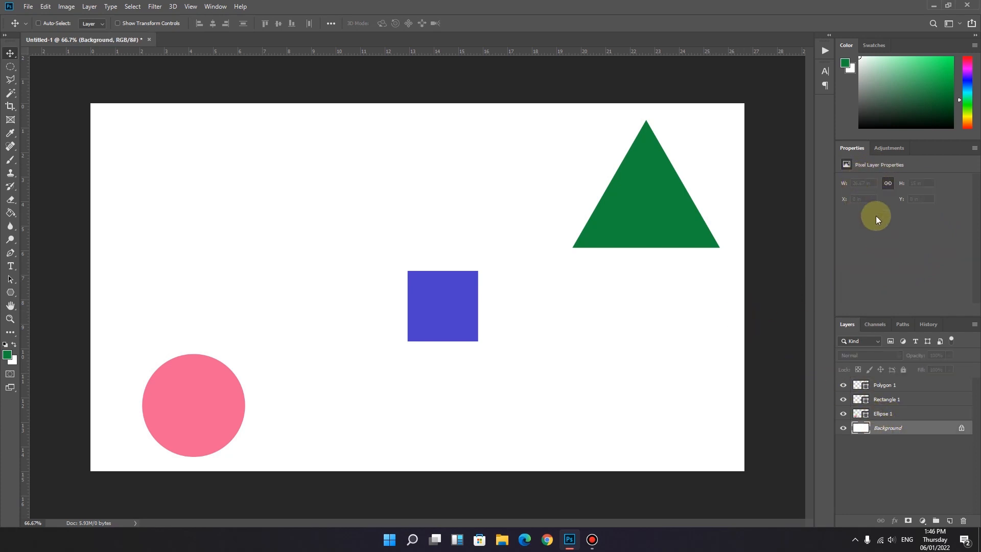
left_click(889, 413)
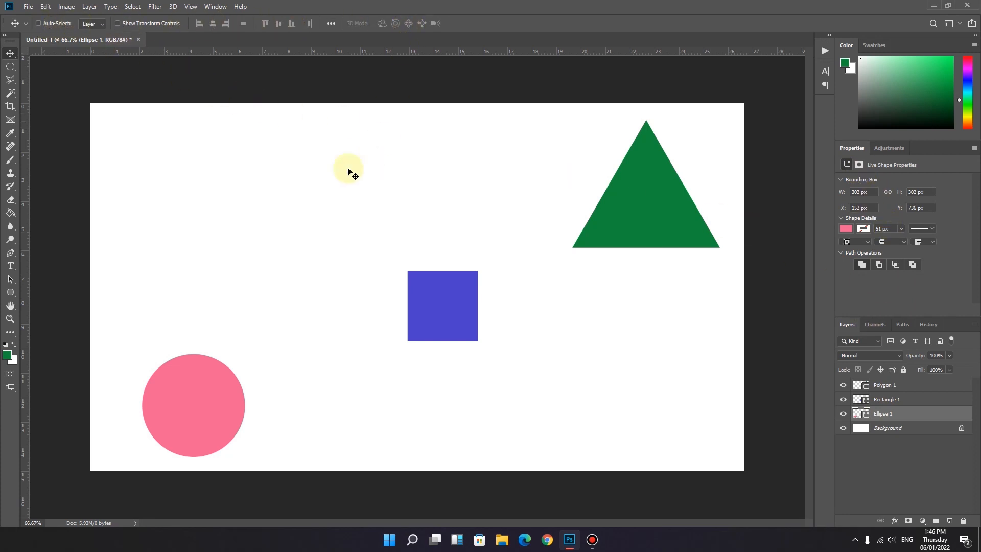
left_click(24, 24)
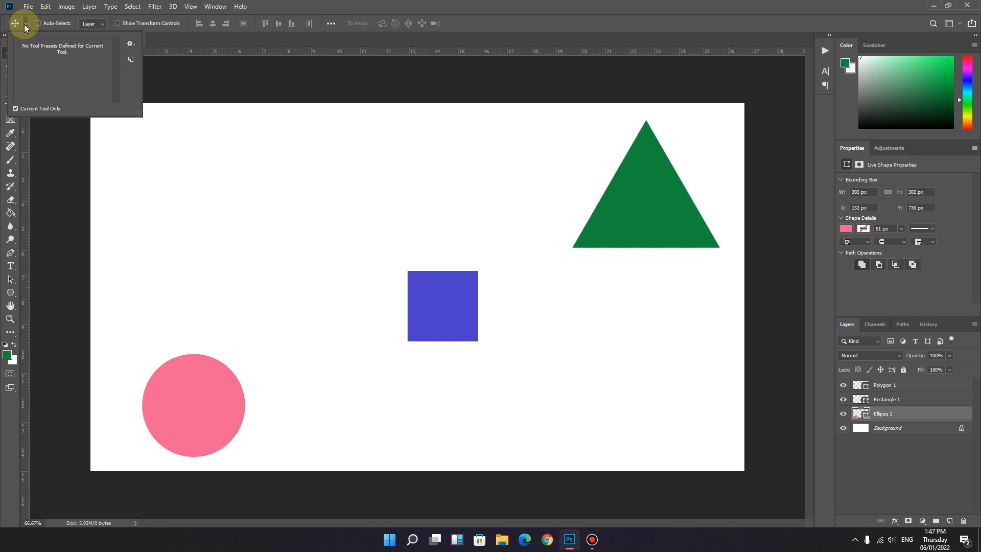
left_click(25, 24)
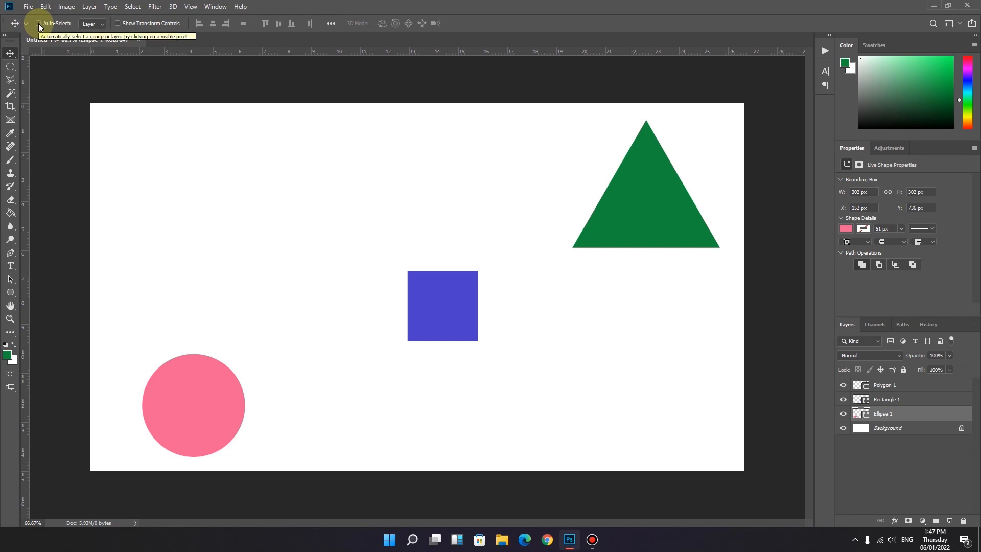
Step: Turn on Auto-Select for layers and shift the green triangle, blue square and pink circle slightly to the left
left_click(38, 23)
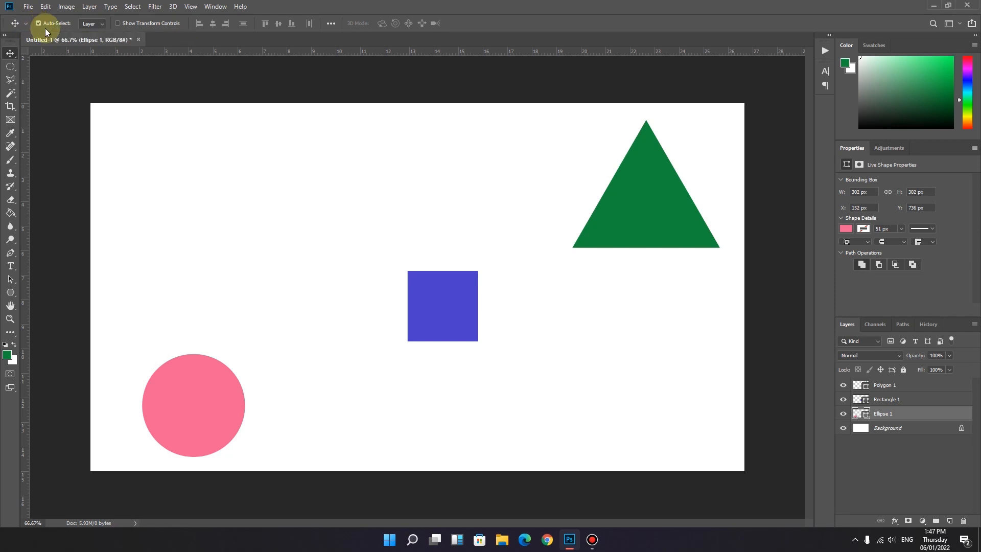
left_click(653, 195)
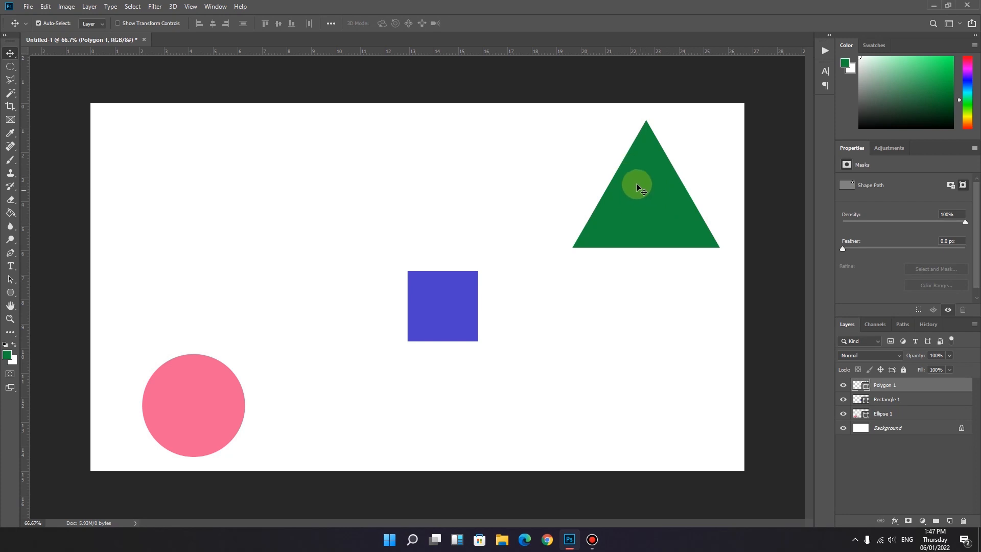
mouse_move(643, 186)
left_mouse_down()
mouse_move(651, 199)
mouse_move(633, 199)
mouse_move(624, 184)
mouse_move(640, 186)
left_mouse_up()
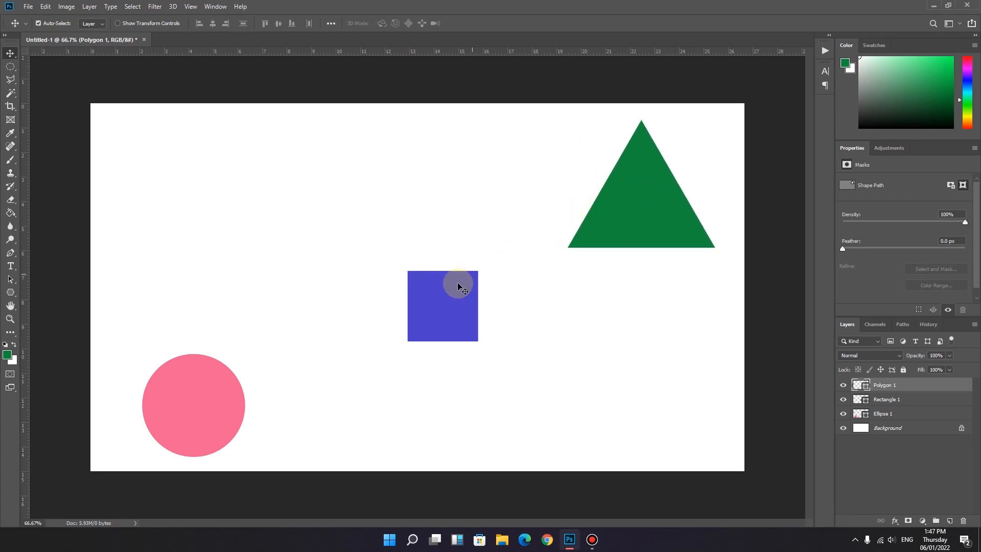
left_click(442, 298)
mouse_move(442, 301)
left_mouse_down()
mouse_move(430, 299)
mouse_move(459, 305)
mouse_move(428, 293)
mouse_move(448, 293)
mouse_move(427, 307)
left_mouse_up()
left_click_drag(210, 398, 185, 397)
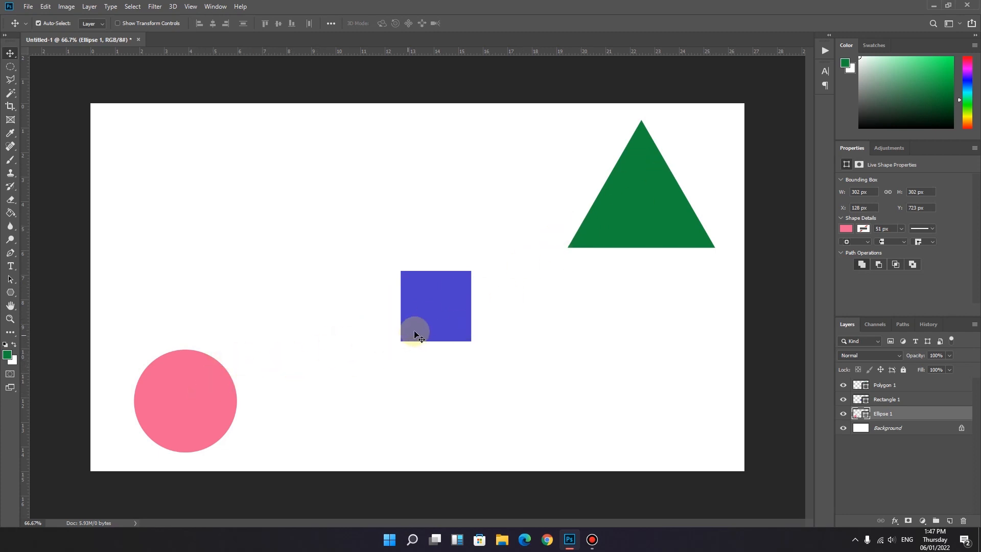
Step: Move the pink circle behind the blue square and select each of the two overlapping shapes directly on the canvas
left_click_drag(185, 390, 433, 291)
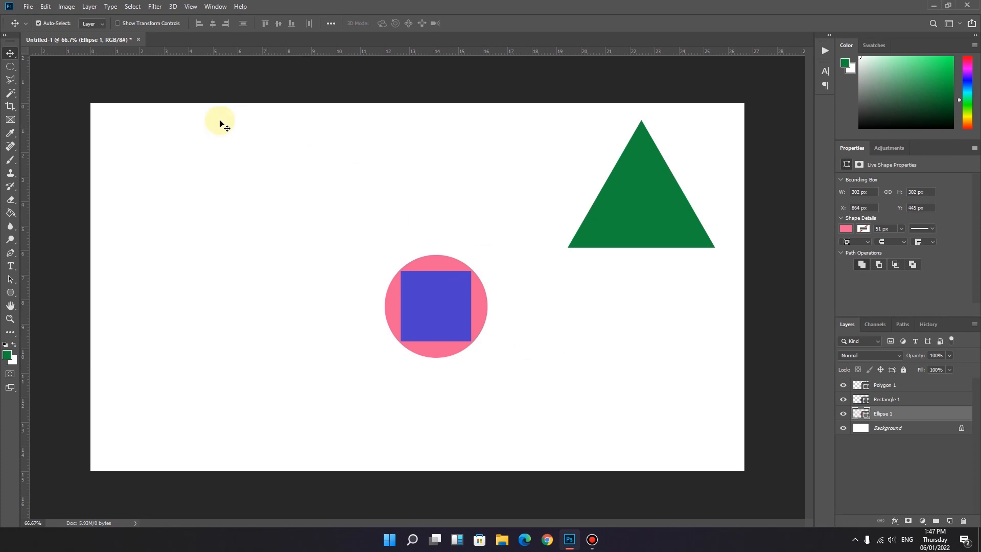
left_click(415, 296)
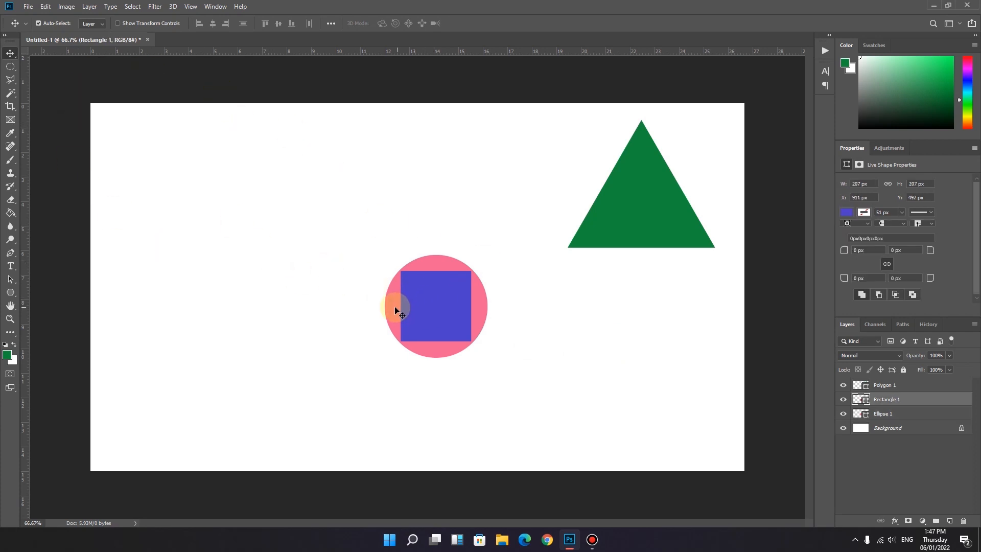
left_click(397, 310)
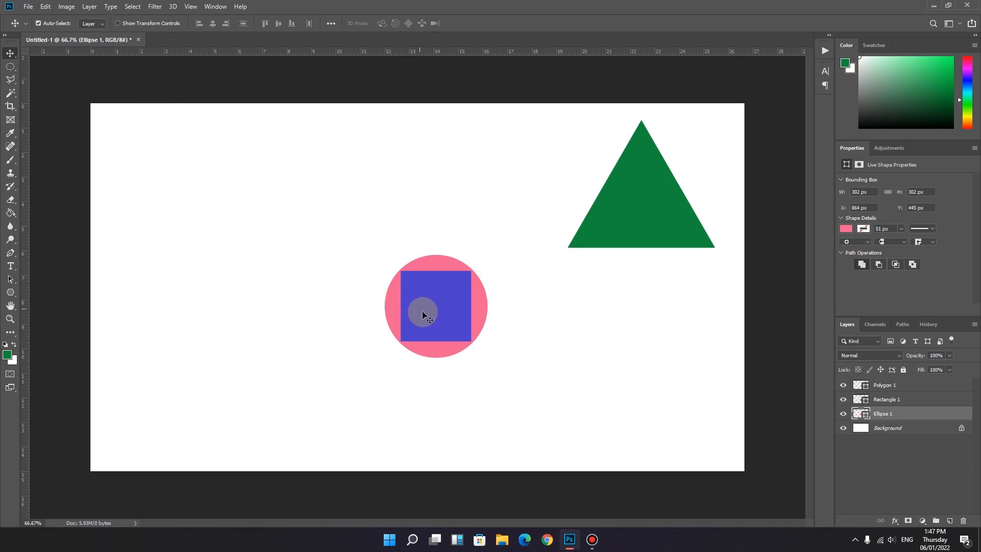
Step: Separate the overlapping shapes, placing the pink circle in the canvas's lower-left corner and the blue square slightly left of centre
left_click_drag(425, 314, 423, 271)
left_click_drag(432, 339, 146, 446)
left_click_drag(414, 261, 380, 318)
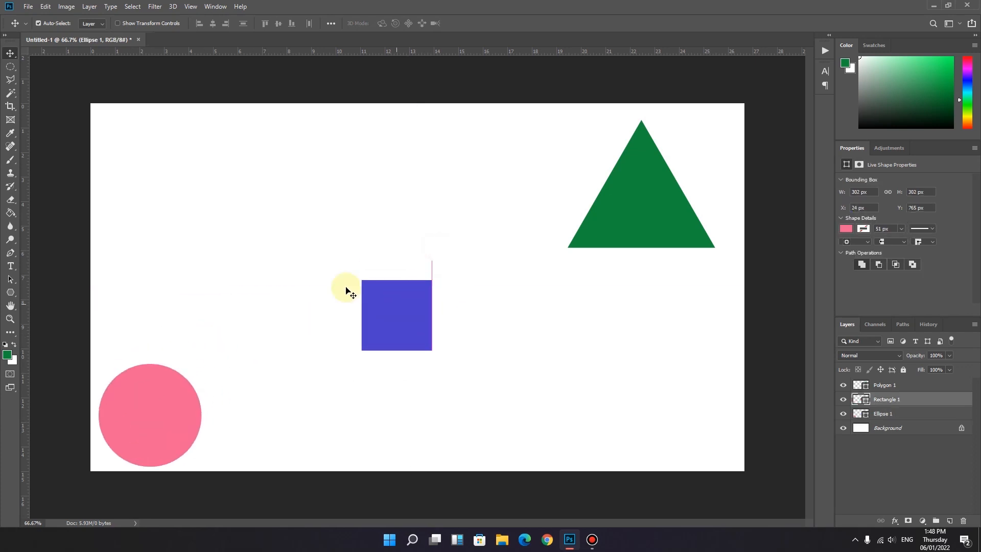
Step: Turn off Auto-Select and shift the blue square slightly up and right and the green triangle slightly down and left
left_click(38, 23)
left_click_drag(404, 305, 414, 279)
left_click_drag(410, 291, 427, 289)
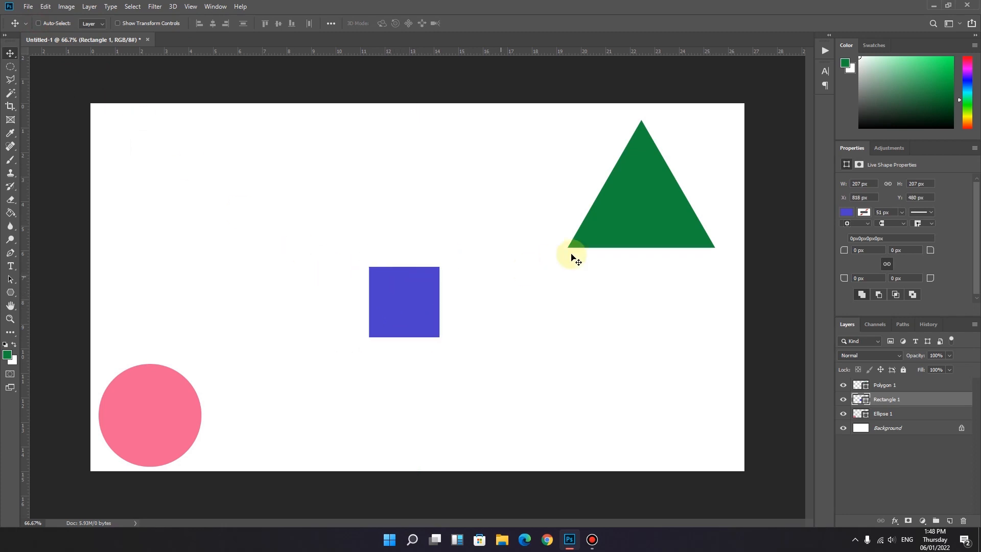
mouse_move(636, 200)
left_mouse_down()
mouse_move(638, 188)
mouse_move(639, 199)
left_mouse_up()
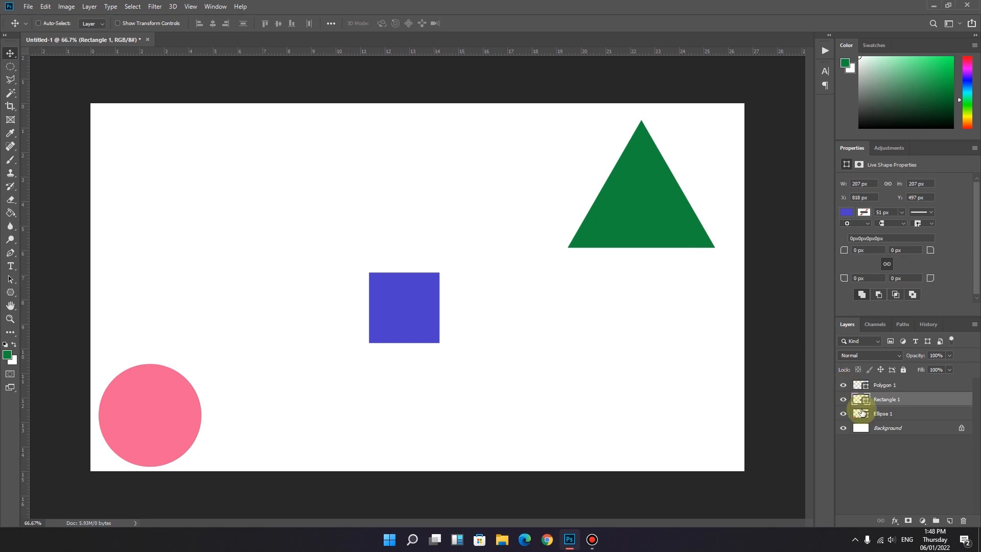
left_click(894, 386)
left_click_drag(646, 186, 620, 193)
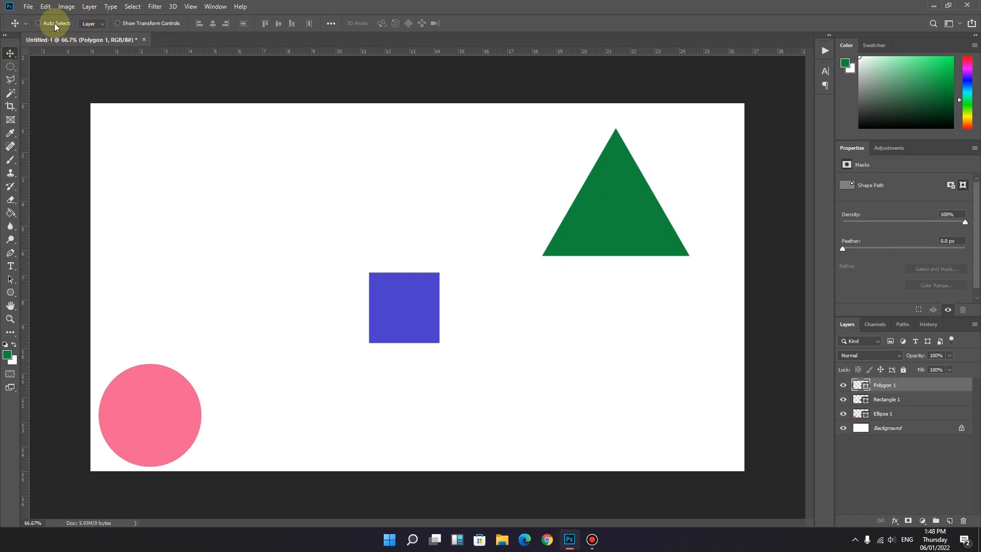
Step: Group the Ellipse 1 and Polygon 1 layers
left_click(102, 22)
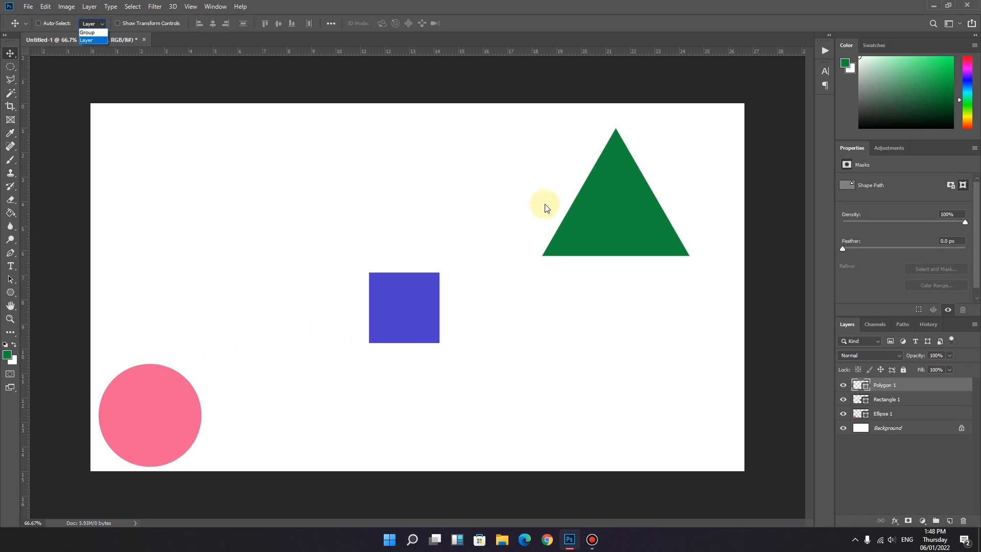
left_click(905, 409)
left_click(900, 412)
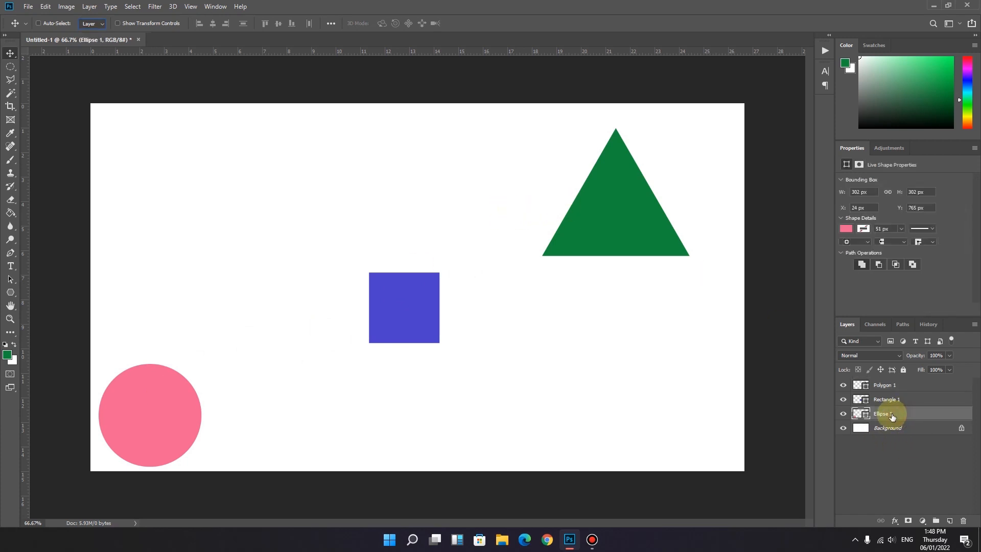
left_click(882, 387, "ctrl")
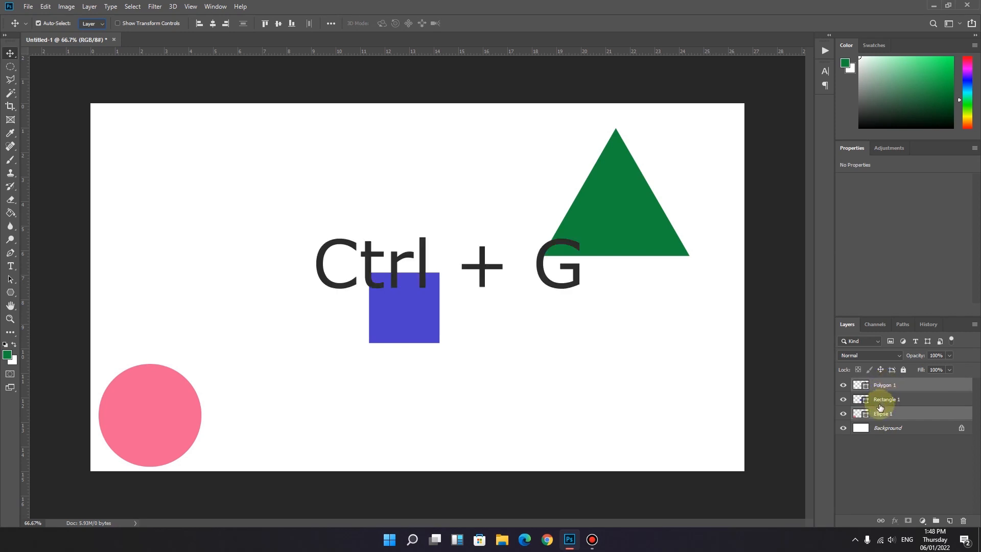
key("ctrl+g")
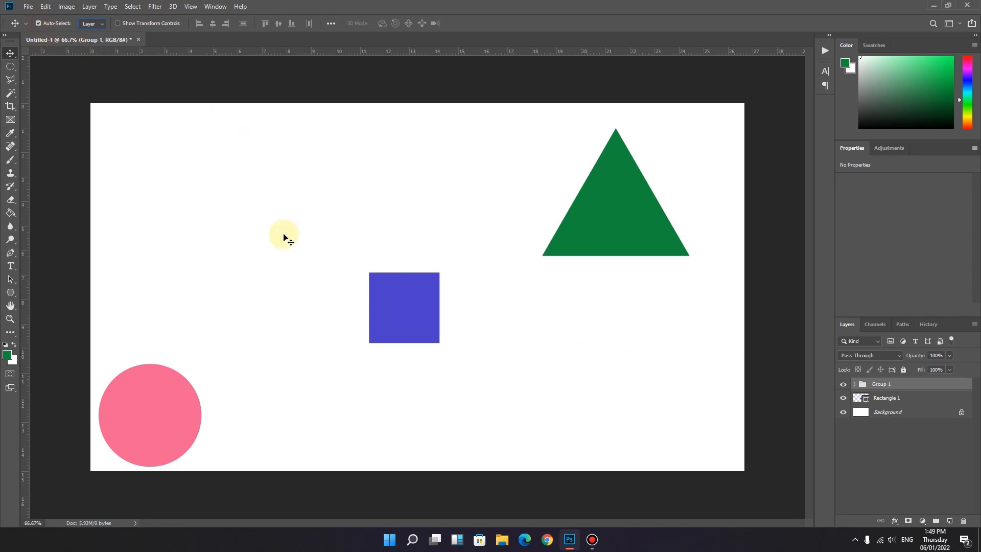
Step: With Auto-Select on for layers, move the blue square slightly up and the grouped green triangle alone slightly left
left_click(413, 312)
mouse_move(403, 304)
left_mouse_down()
mouse_move(378, 305)
mouse_move(408, 288)
mouse_move(390, 311)
mouse_move(402, 291)
left_mouse_up()
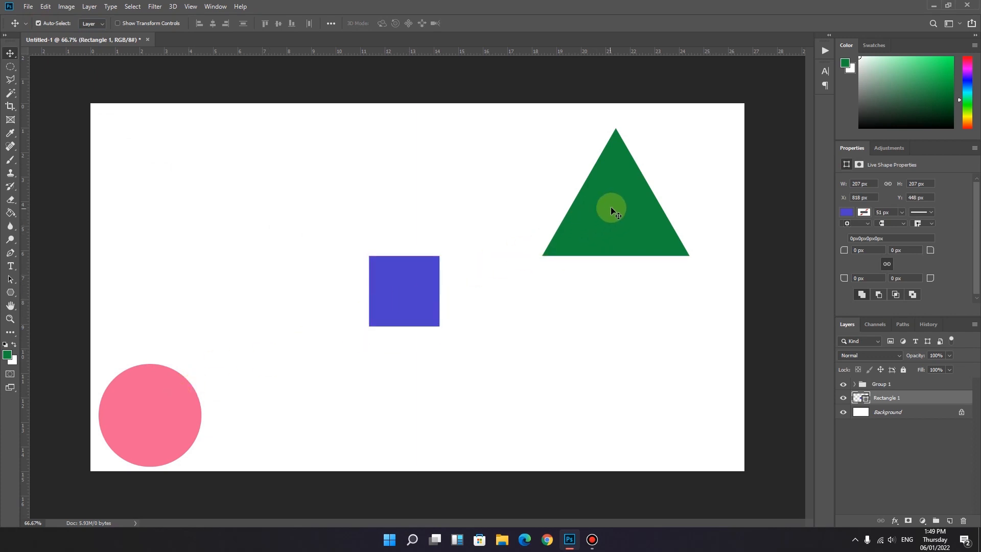
left_click_drag(611, 207, 570, 199)
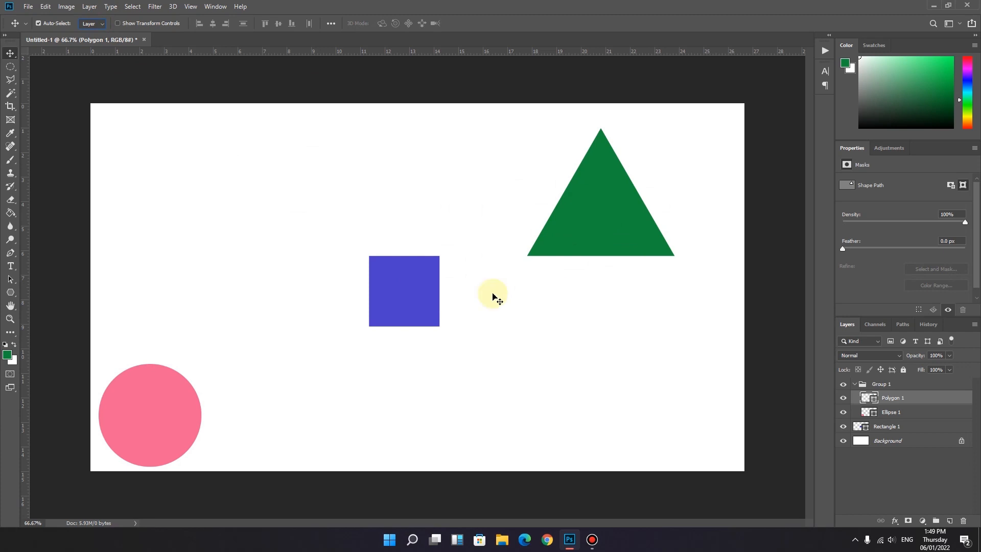
Step: Set Auto-Select to Group and move the grouped triangle and circle together slightly up and right
left_click(103, 24)
left_click(95, 32)
left_click(595, 205)
mouse_move(589, 199)
left_mouse_down()
mouse_move(620, 201)
mouse_move(571, 187)
mouse_move(606, 203)
mouse_move(575, 202)
mouse_move(599, 195)
left_mouse_up()
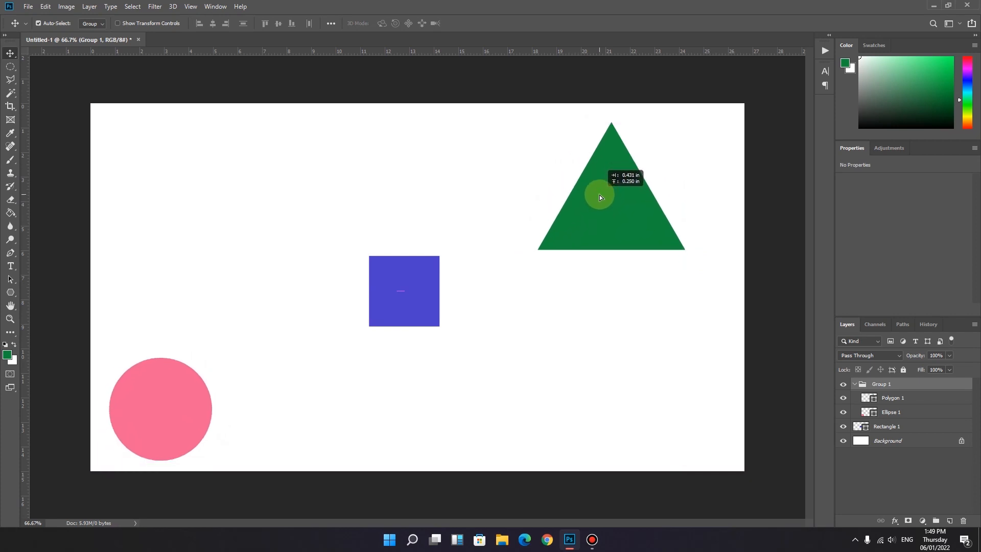
left_click_drag(599, 194, 602, 199)
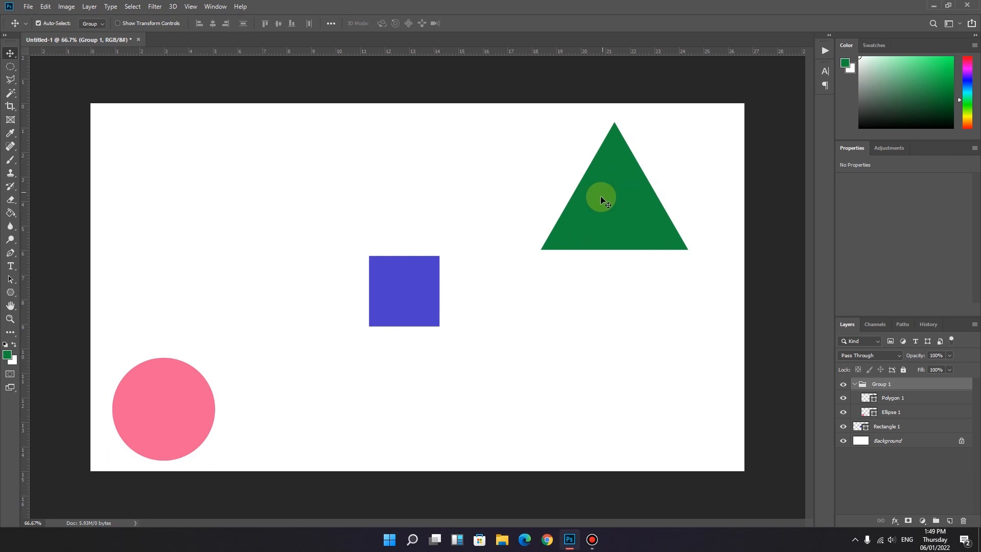
Step: Set Auto-Select to Layer and show the transform controls around the Ellipse 1 layer
left_click(100, 23)
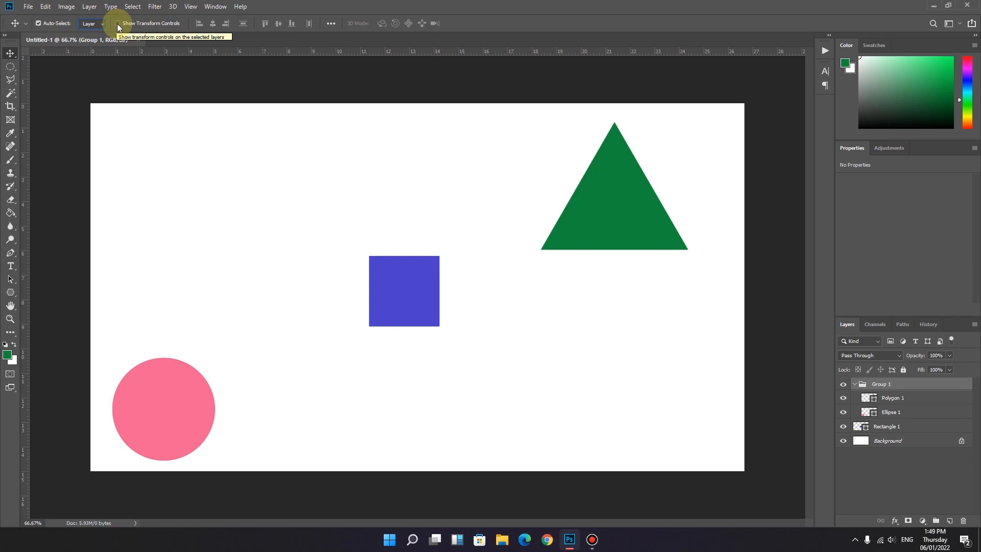
left_click(118, 23)
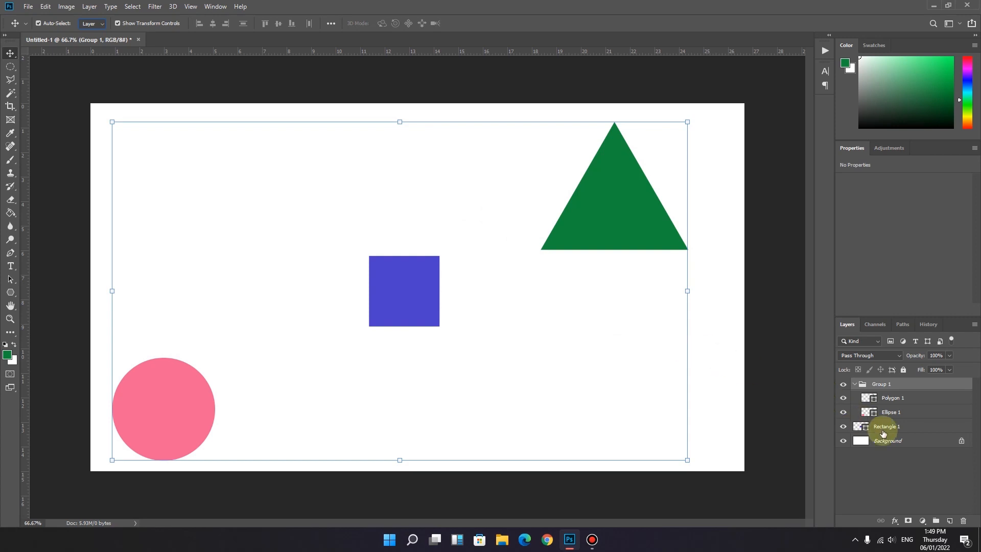
left_click(897, 414)
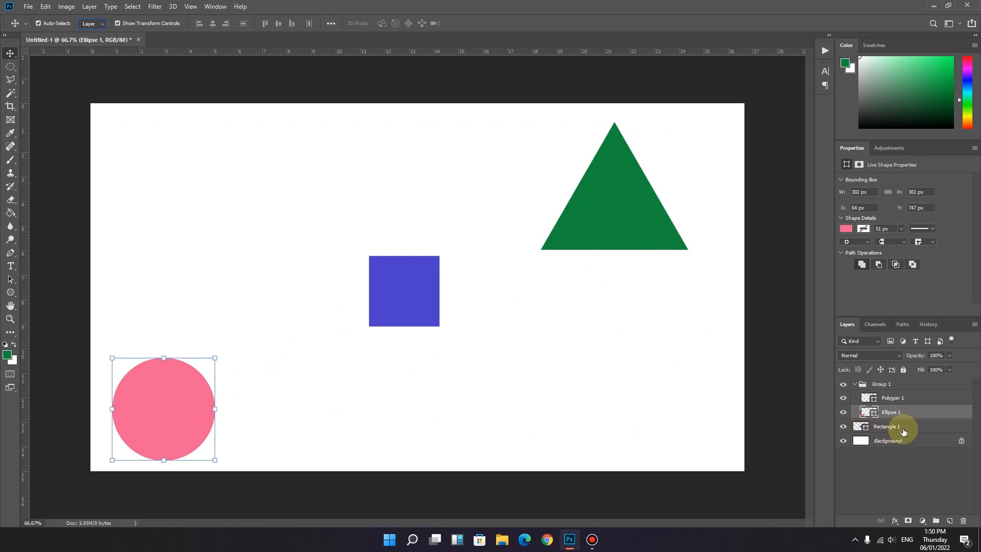
Step: Shift the Polygon 1 triangle slightly down and squash it to about 70% height and 84.5% width
left_click(892, 399)
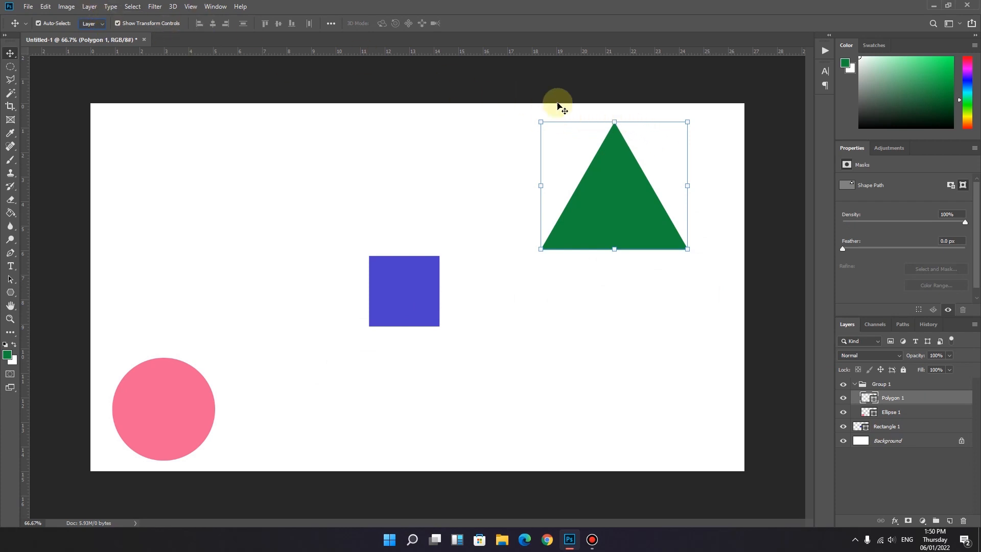
left_click_drag(613, 123, 610, 155)
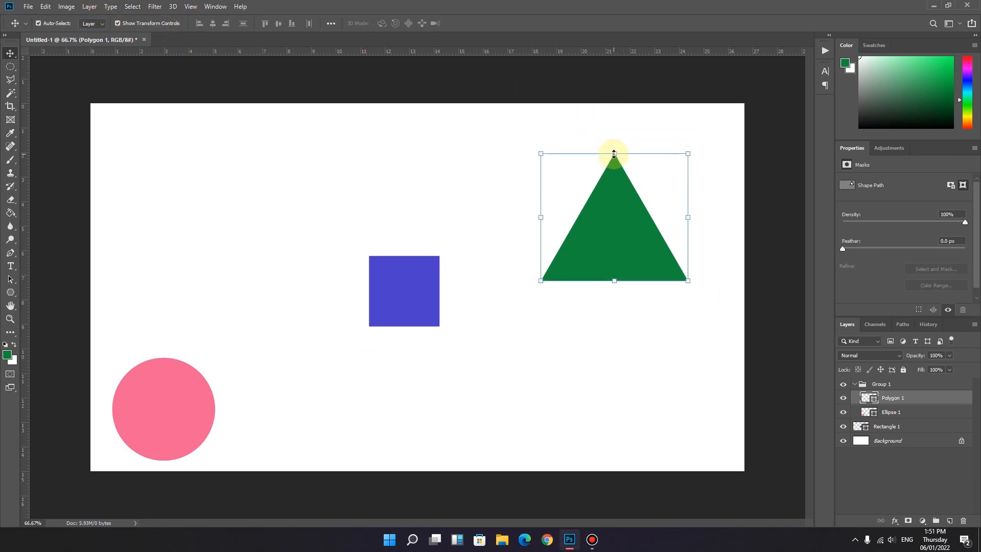
left_click_drag(616, 153, 616, 194)
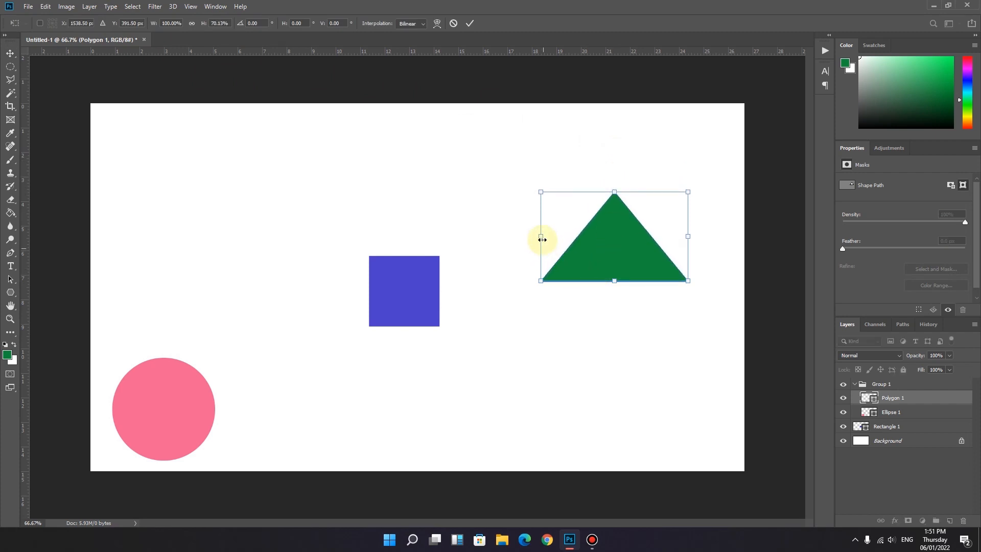
left_click_drag(541, 236, 564, 236)
Step: Rescale the triangle to about 91.45% in width and height and reposition it near the canvas's upper-right corner
mouse_move(688, 193)
left_mouse_down()
mouse_move(664, 204)
mouse_move(657, 177)
mouse_move(685, 166)
mouse_move(698, 185)
mouse_move(681, 199)
mouse_move(667, 185)
mouse_move(677, 166)
mouse_move(689, 174)
left_mouse_up()
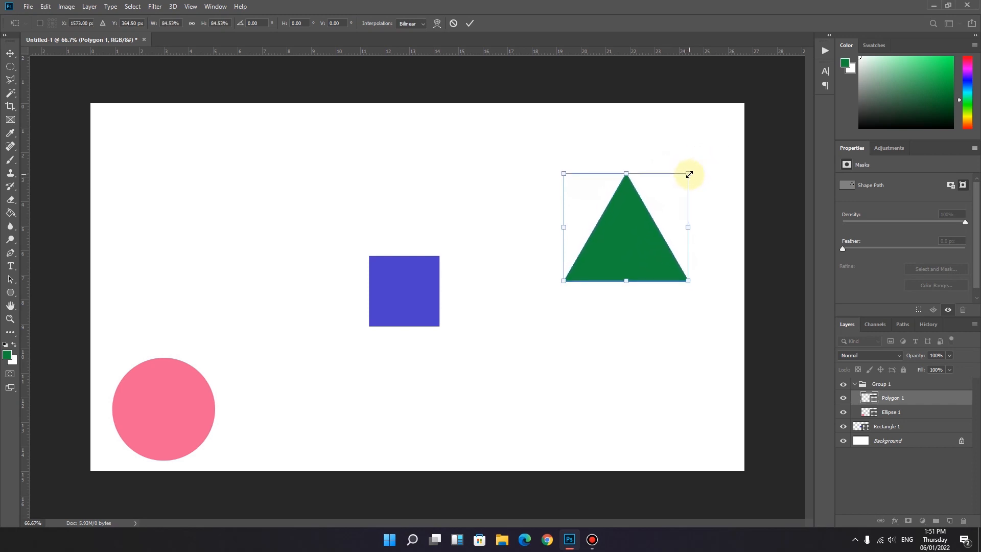
left_click_drag(624, 242, 632, 198)
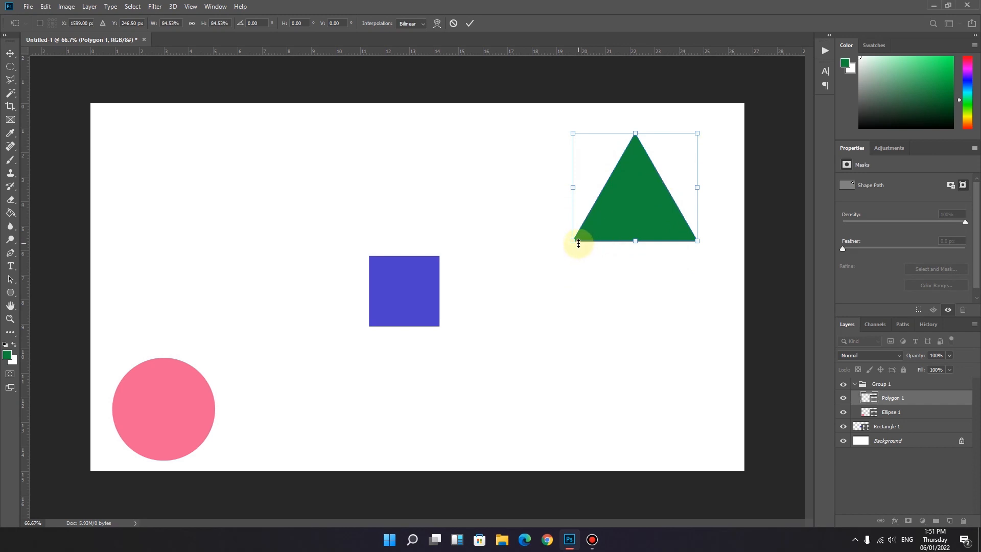
mouse_move(571, 242)
left_mouse_down()
mouse_move(597, 211)
mouse_move(558, 238)
mouse_move(598, 212)
mouse_move(562, 251)
left_mouse_up()
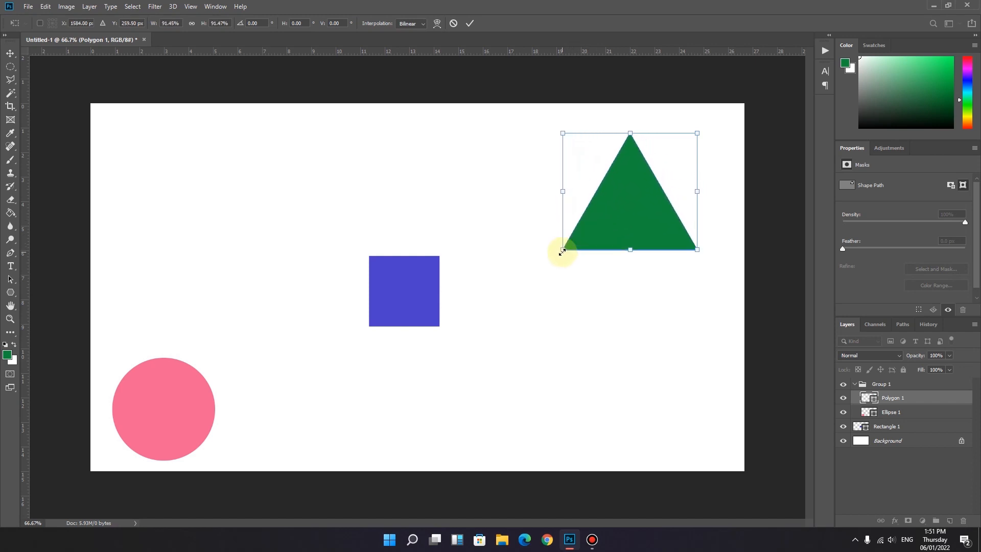
left_click_drag(631, 134, 630, 162)
Step: Set the triangle's linked width and height scale to 81.45% and move it slightly up
left_click(192, 23)
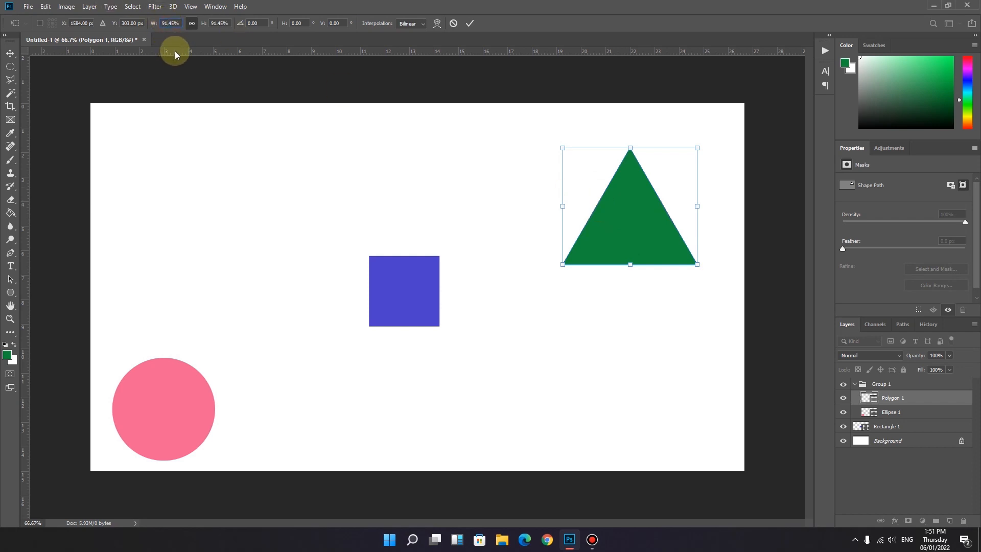
key("shift+Down")
key("shift+Up")
key("shift+Down")
key("shift+Down")
key("shift+Down")
key("shift+Up")
key("shift+Up")
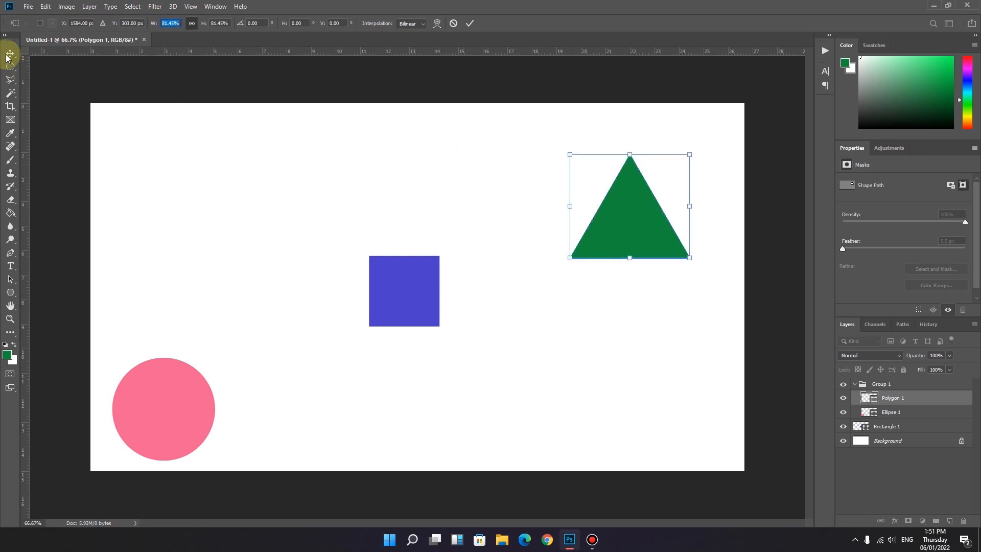
left_click_drag(628, 193, 624, 181)
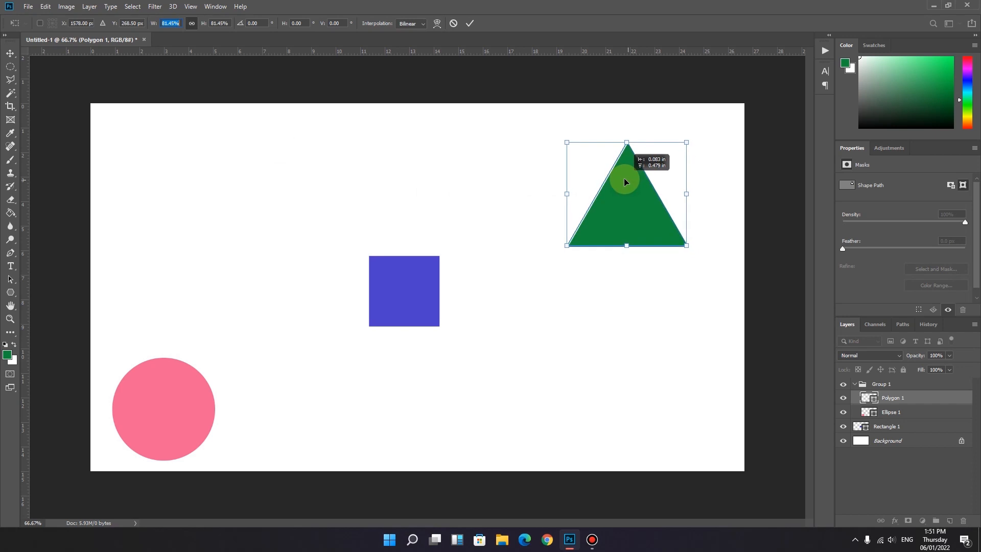
Step: Rotate the triangle to -30°, apply the transform and move the triangle slightly up
left_click_drag(622, 127, 597, 136)
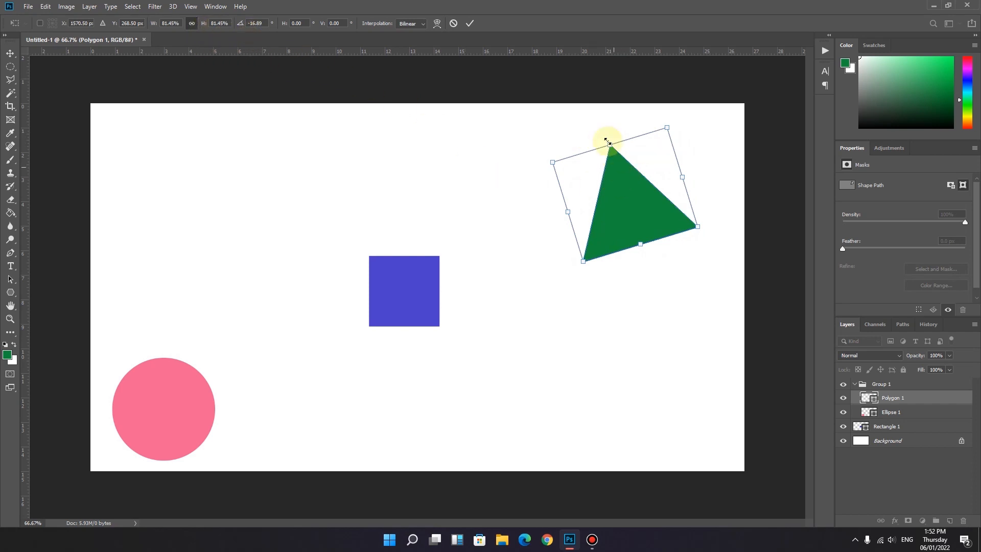
left_click(262, 23)
left_click_drag(262, 23, 248, 24)
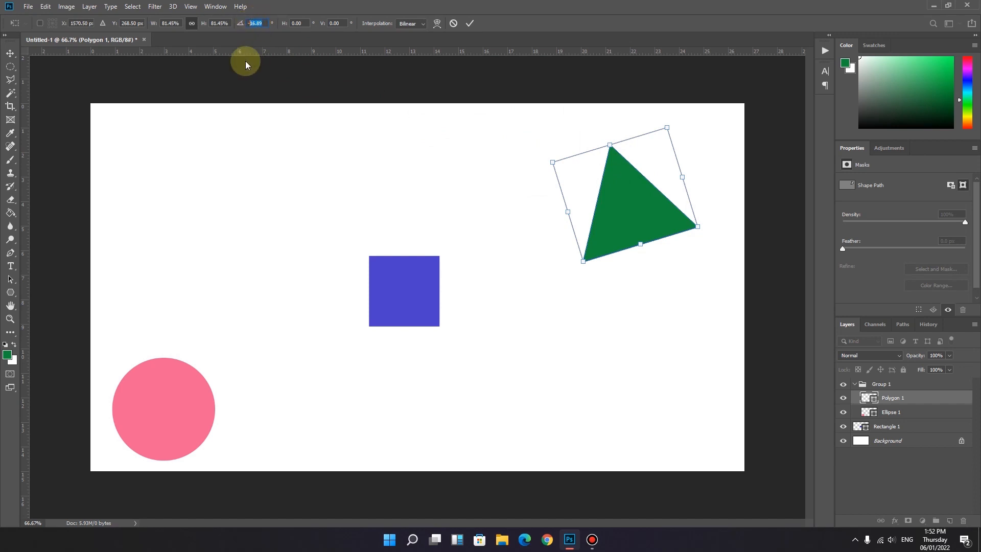
type("-30")
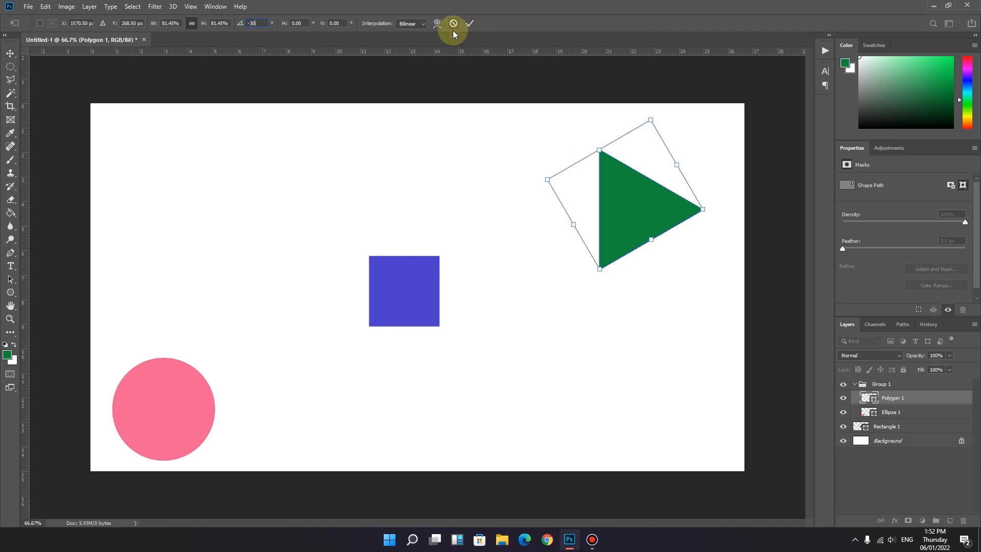
left_click(9, 67)
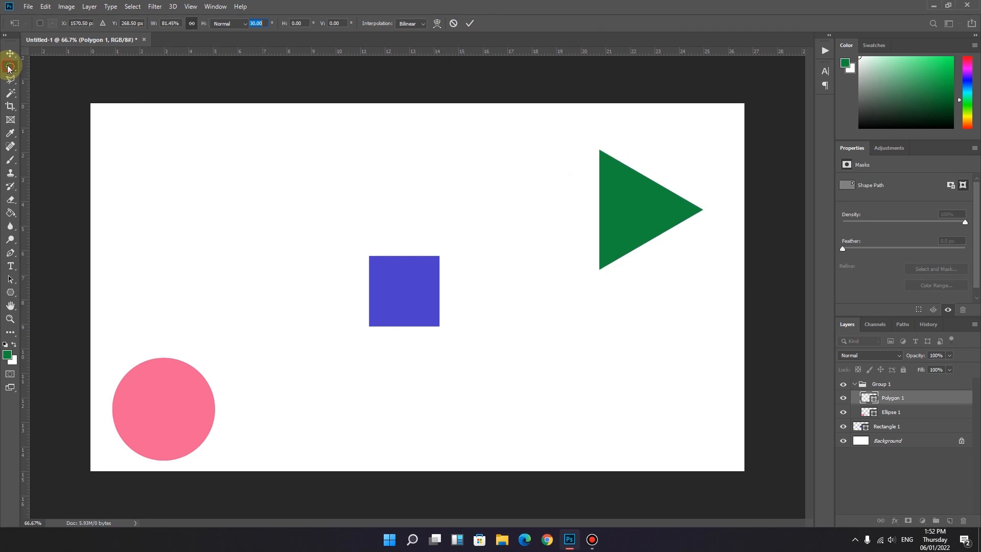
left_click(10, 53)
left_click_drag(656, 207, 646, 188)
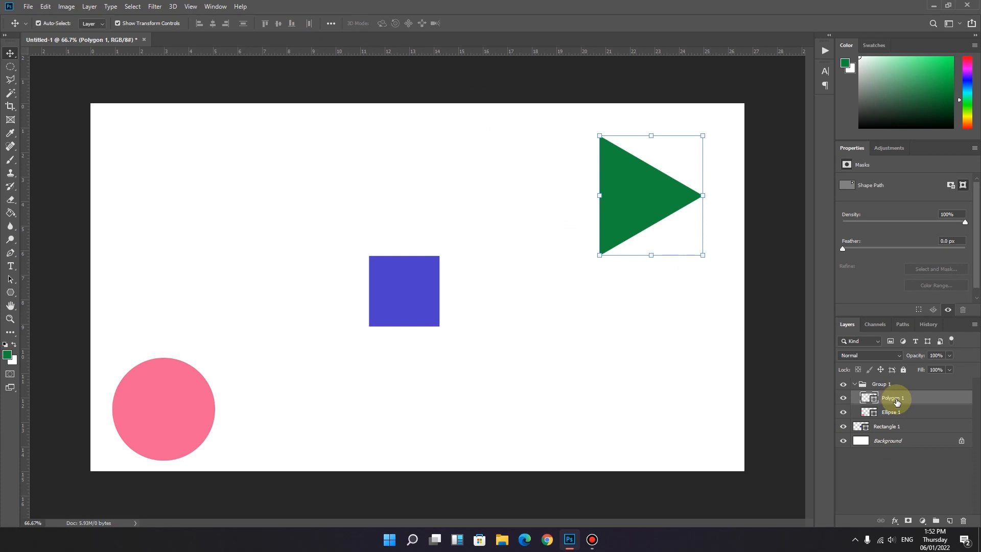
Step: Align the Polygon 1, Ellipse 1 and Rectangle 1 layers by left edges, horizontal centers and right edges in turn
left_click(891, 431, "shift")
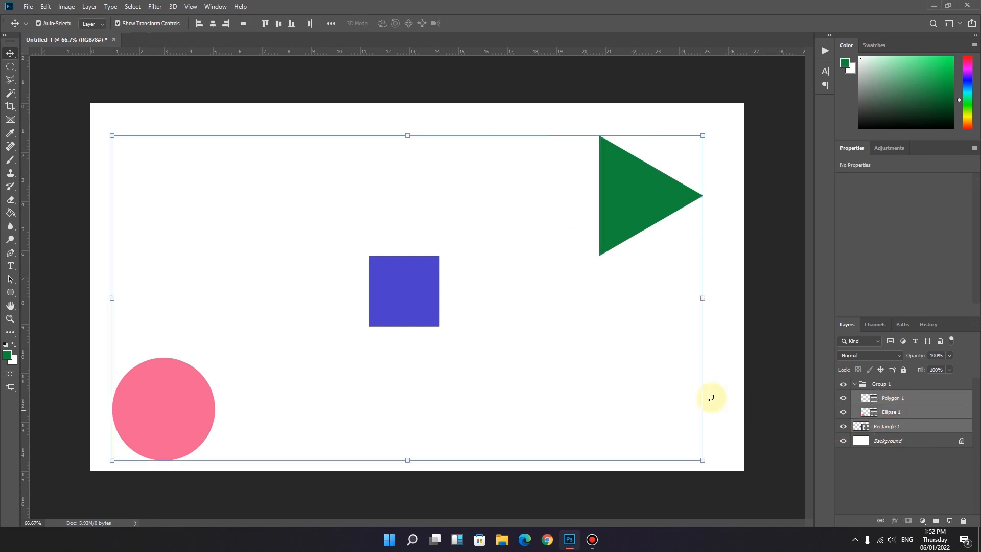
left_click(200, 24)
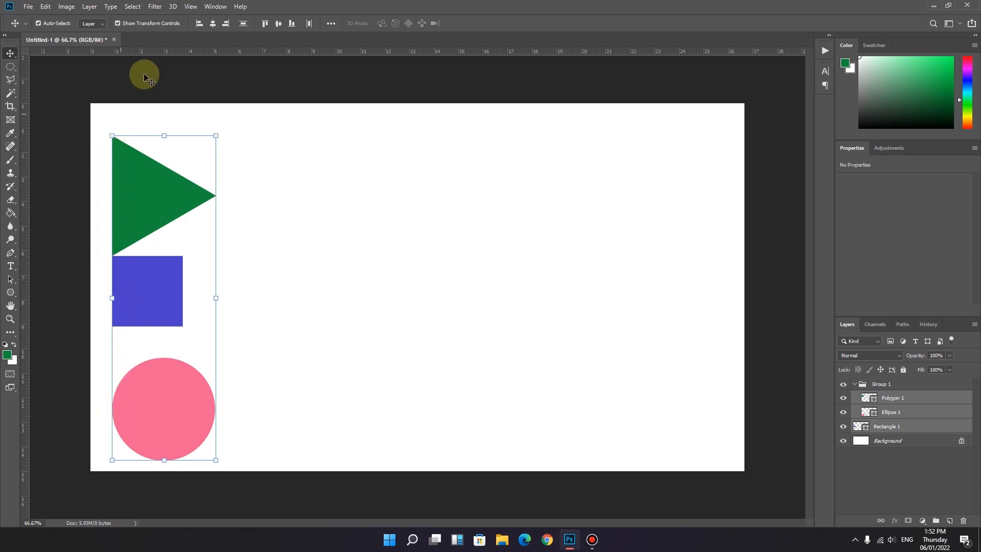
left_click(214, 23)
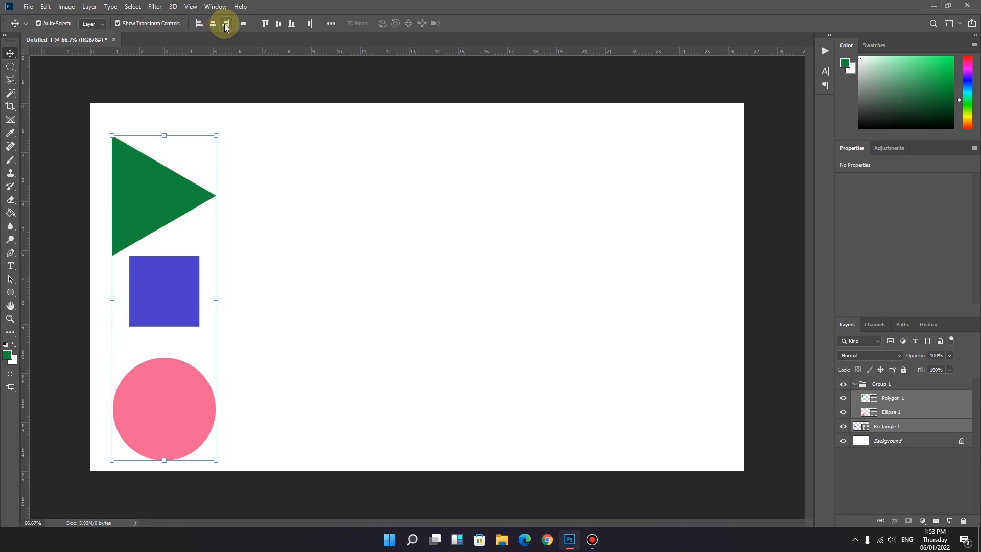
left_click(225, 24)
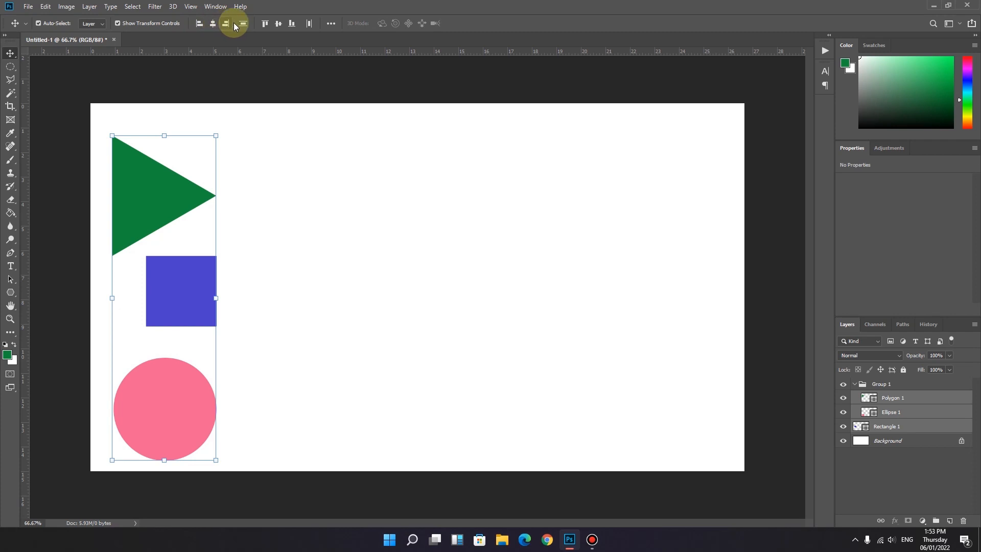
Step: Align the three selected shapes by top edges, bottom edges and vertical centers in turn
left_click(264, 23)
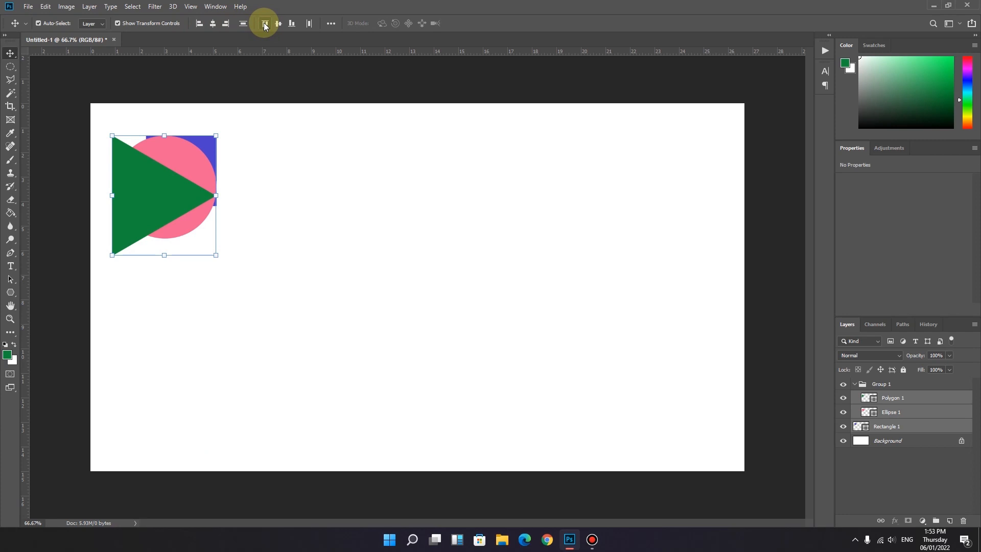
left_click(292, 23)
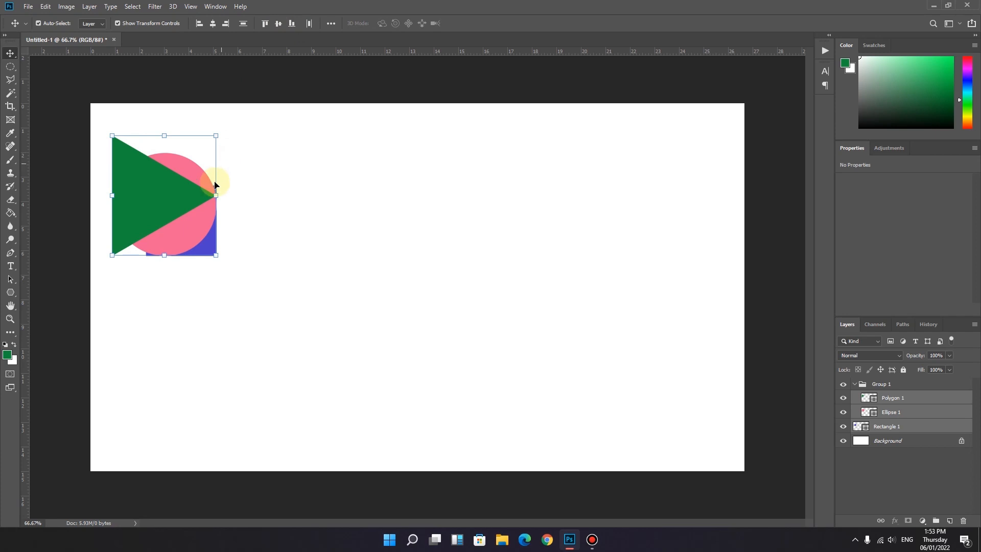
left_click(279, 23)
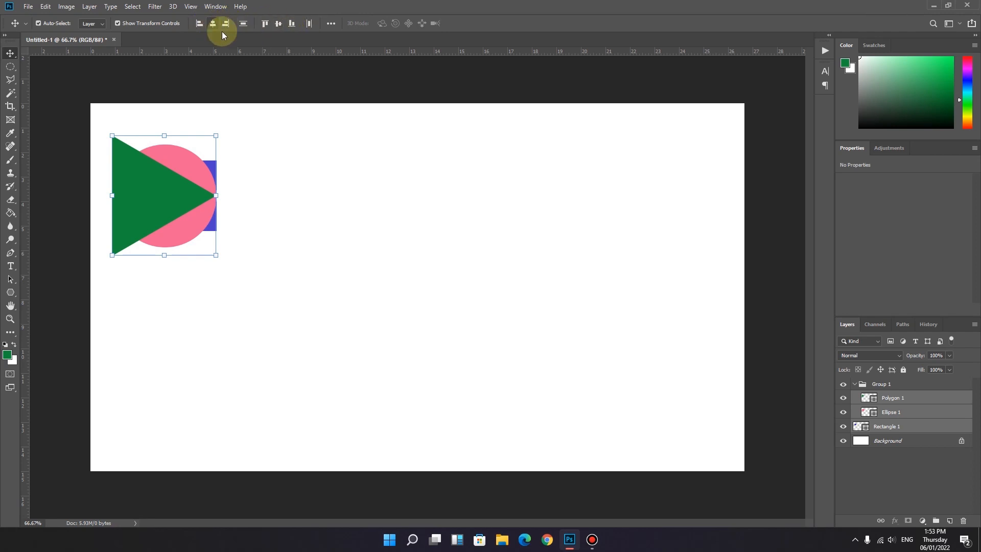
Step: Undo all the alignments of the three shapes
left_click(10, 67)
left_click(11, 53)
key("ctrl+z")
key("ctrl+z")
key("ctrl+z")
key("ctrl+z")
key("ctrl+z")
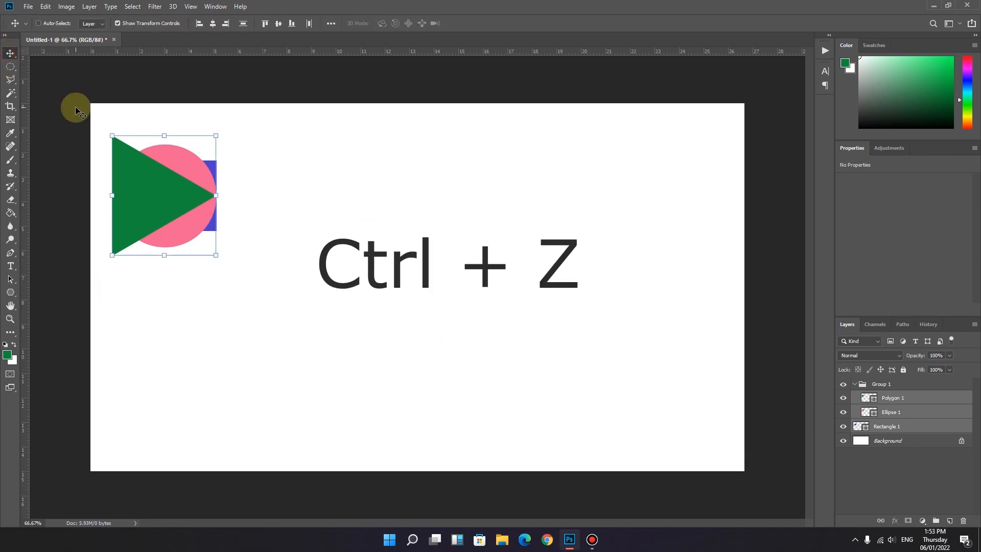
key("ctrl+z")
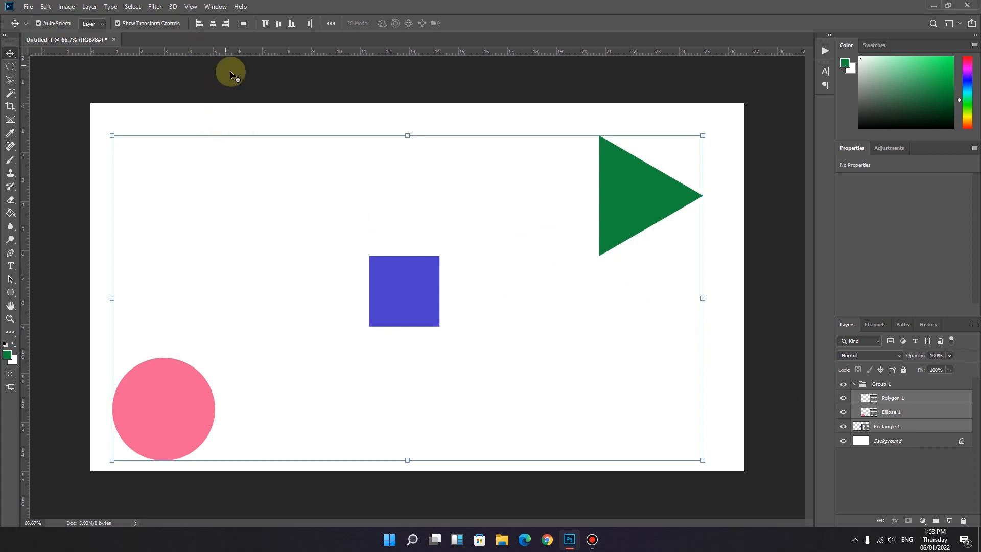
Step: Align the three shapes by horizontal centers and distribute them vertically, and undo both changes
left_click(213, 24)
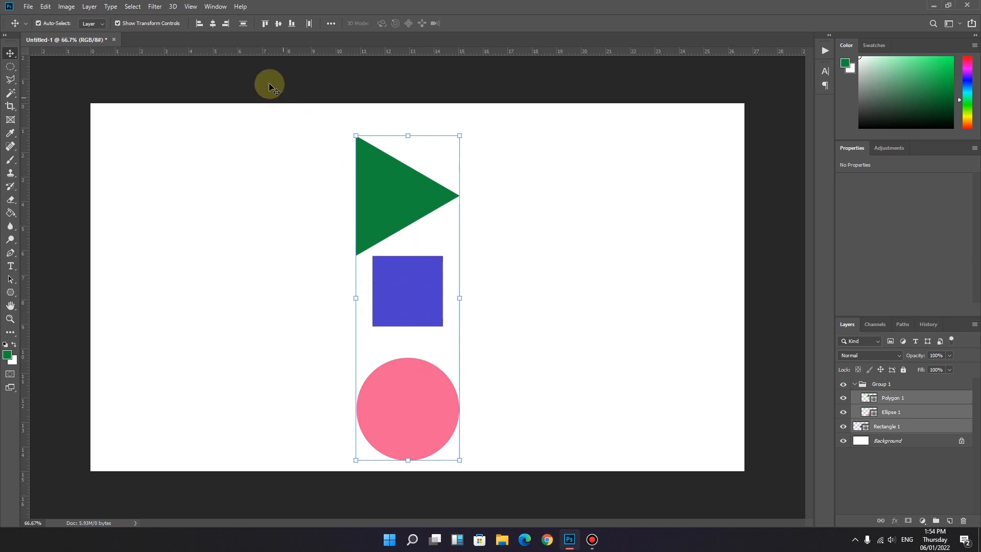
left_click(243, 24)
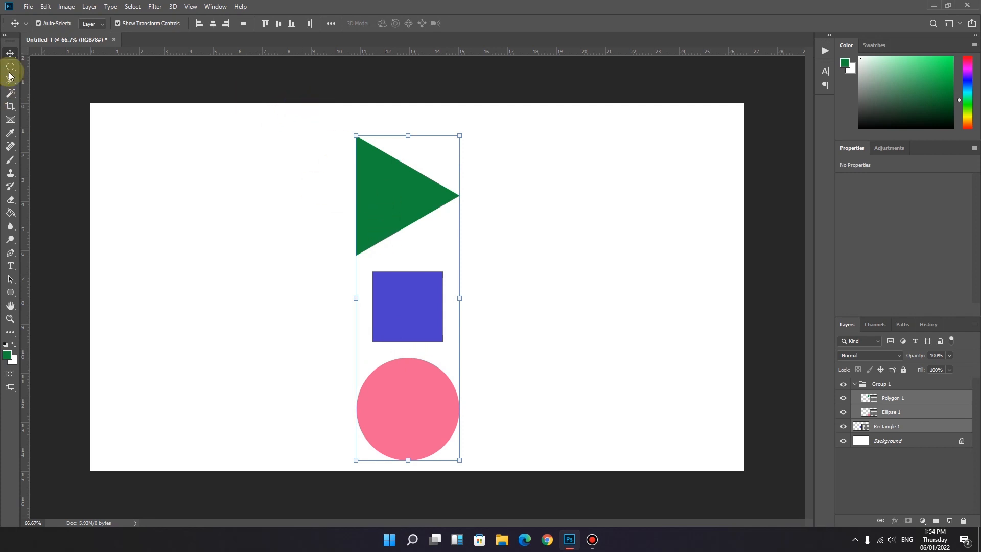
left_click(102, 150)
key("ctrl+z")
key("ctrl+z")
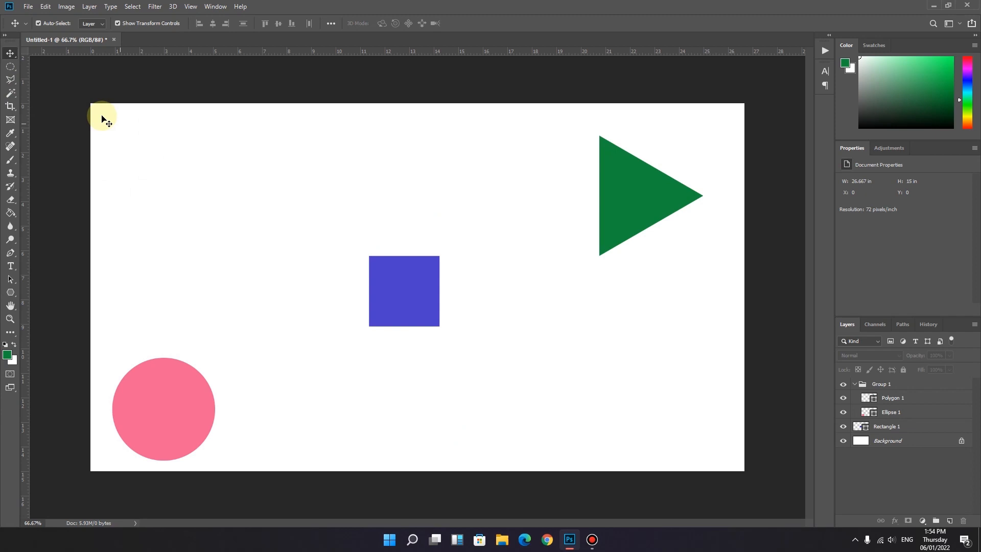
Step: Distribute the Polygon 1, Ellipse 1 and Rectangle 1 layers horizontally and view the additional align and distribute options
left_click(893, 403)
left_click(889, 429, "shift")
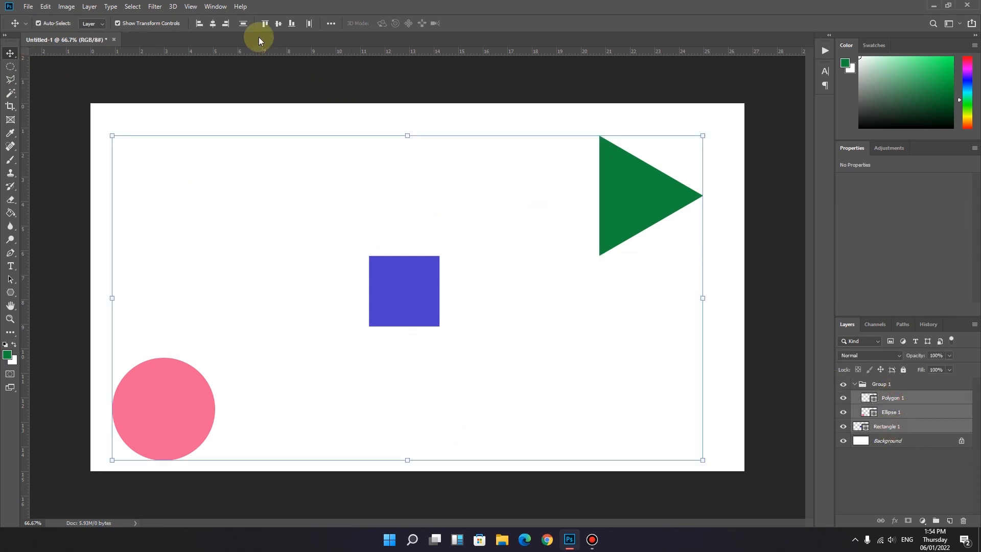
left_click(309, 24)
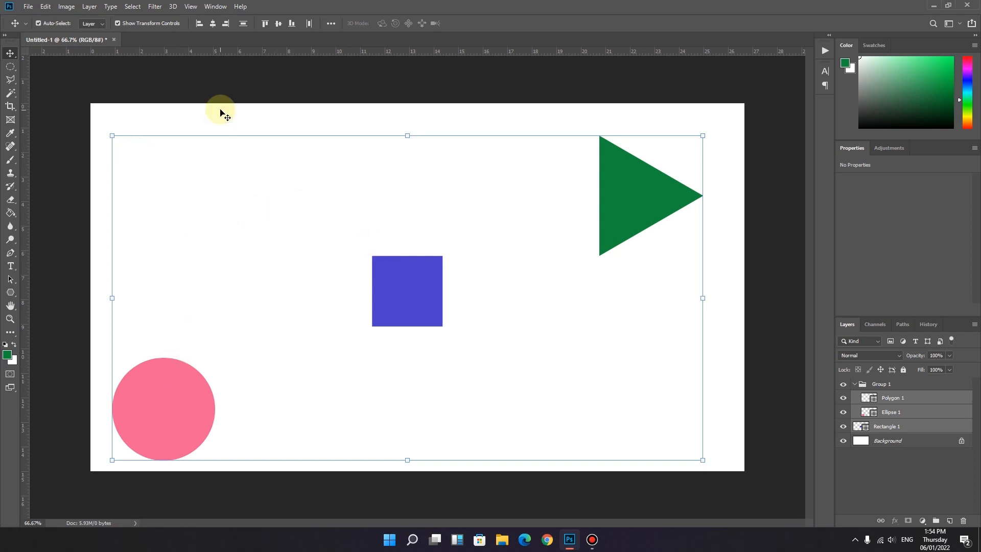
left_click(331, 23)
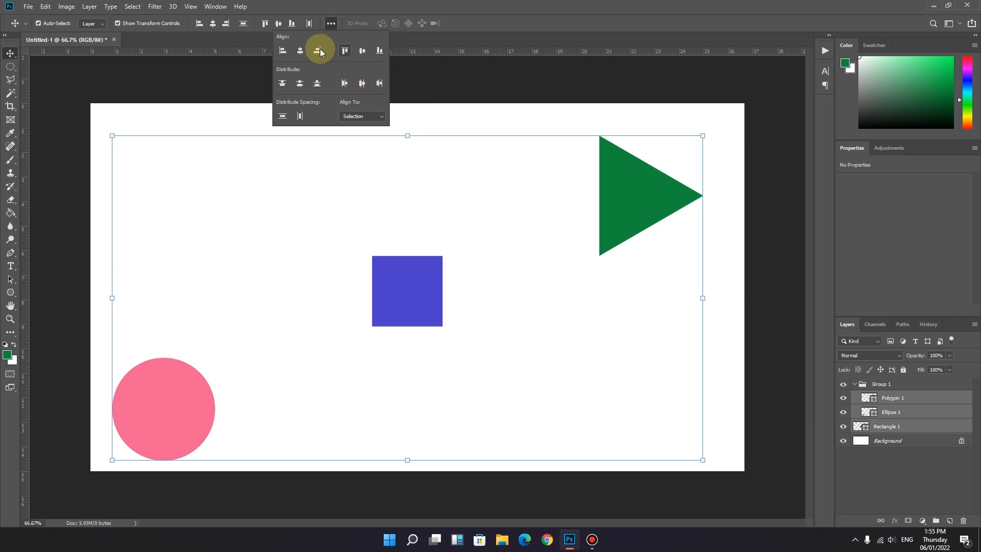
left_click(343, 3)
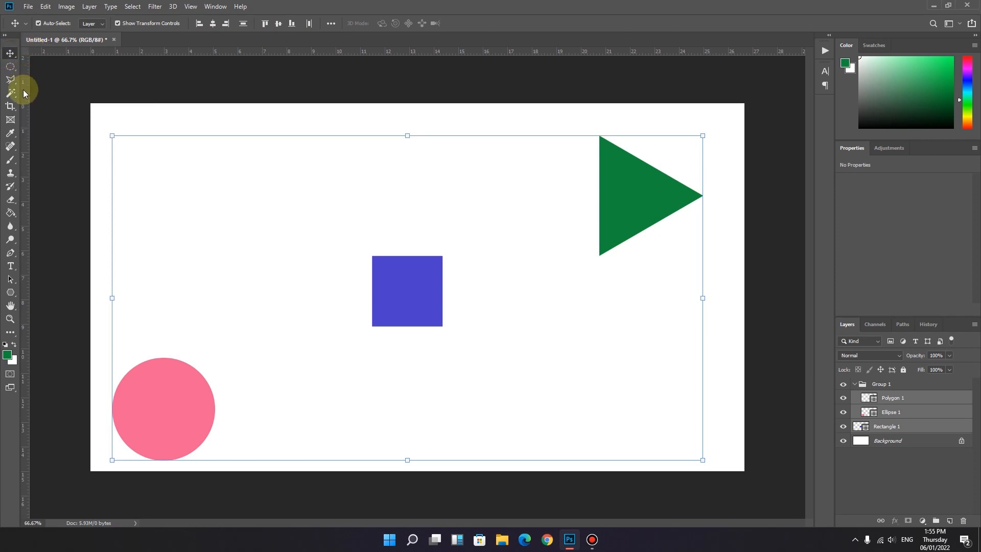
Step: Paint a short soft green brush stroke on the Background layer near the canvas's upper-left corner
left_click(895, 451)
left_click(893, 442)
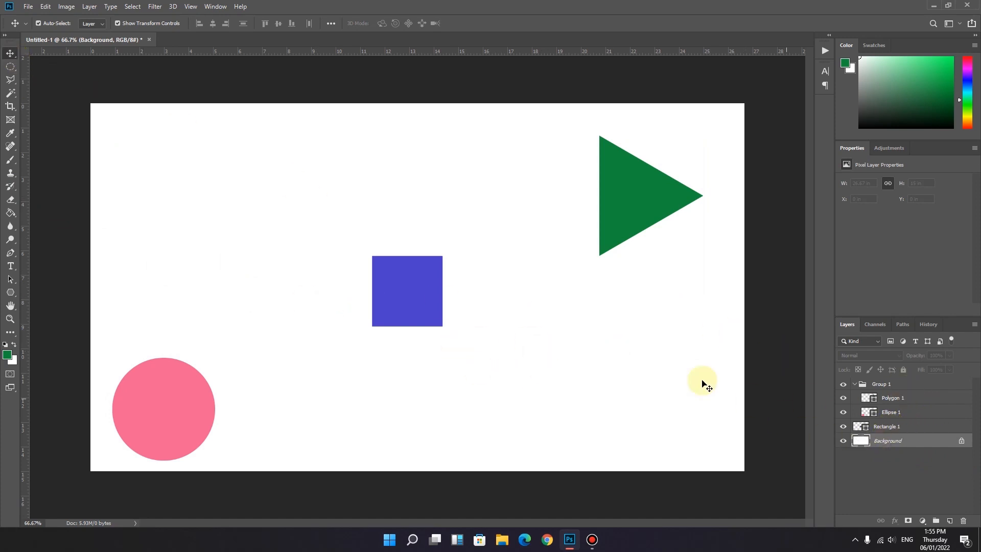
left_click(11, 66)
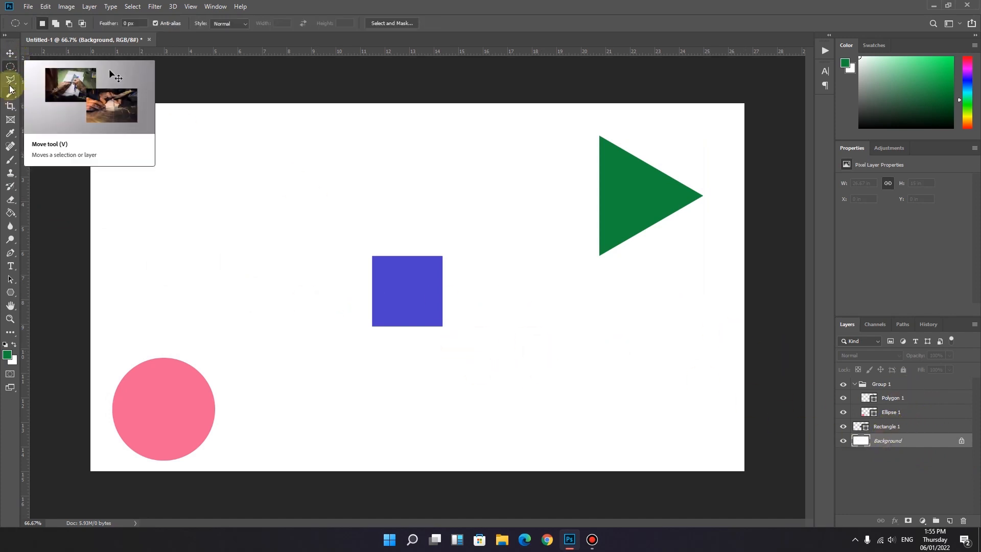
left_click(10, 160)
mouse_move(136, 160)
left_mouse_down()
mouse_move(221, 203)
mouse_move(219, 182)
left_mouse_up()
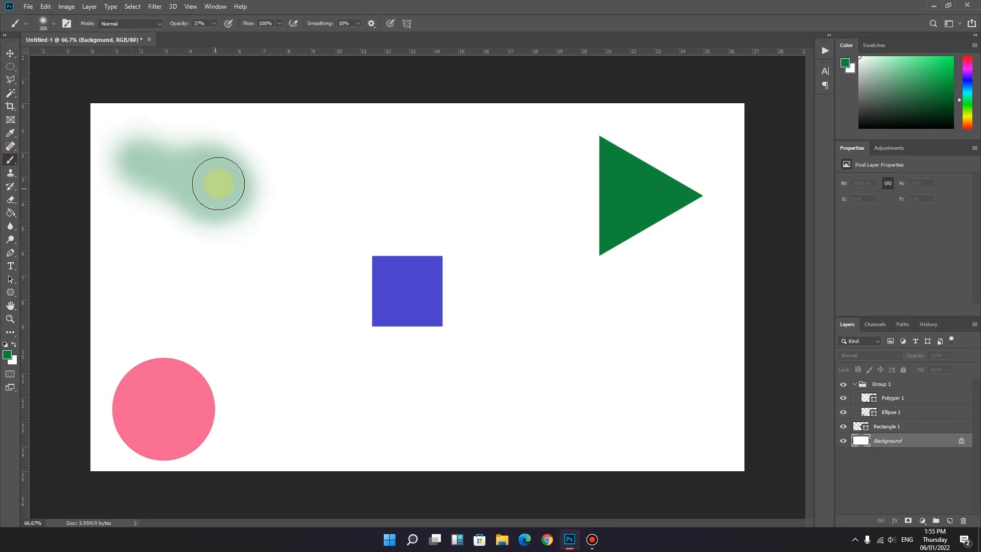
Step: Try to move the locked Background layer with the Move tool
left_click(10, 53)
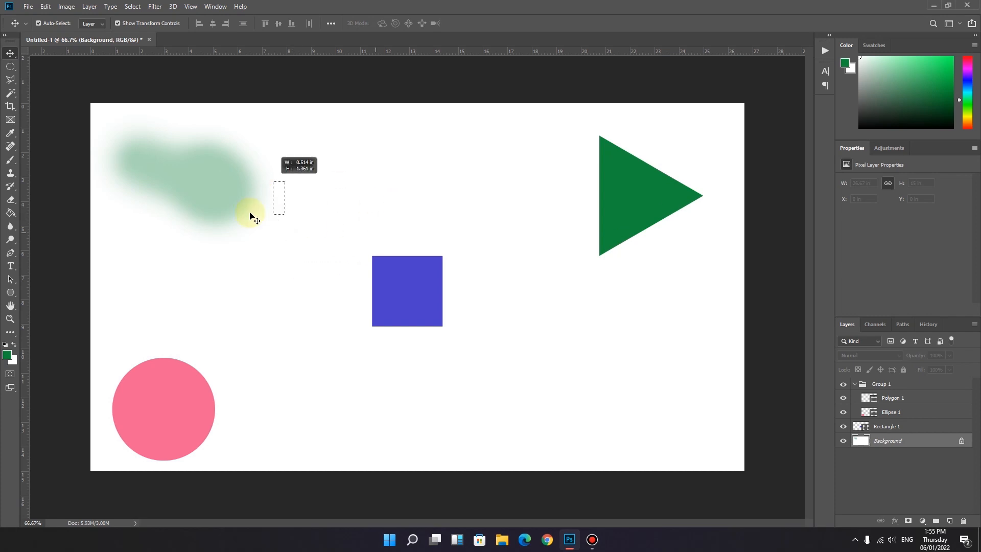
left_click(252, 217)
left_click(11, 66)
left_click(10, 53)
left_click_drag(296, 212, 335, 243)
left_click_drag(260, 238, 317, 285)
left_click_drag(289, 244, 243, 288)
left_click_drag(231, 272, 276, 305)
left_click_drag(254, 244, 297, 292)
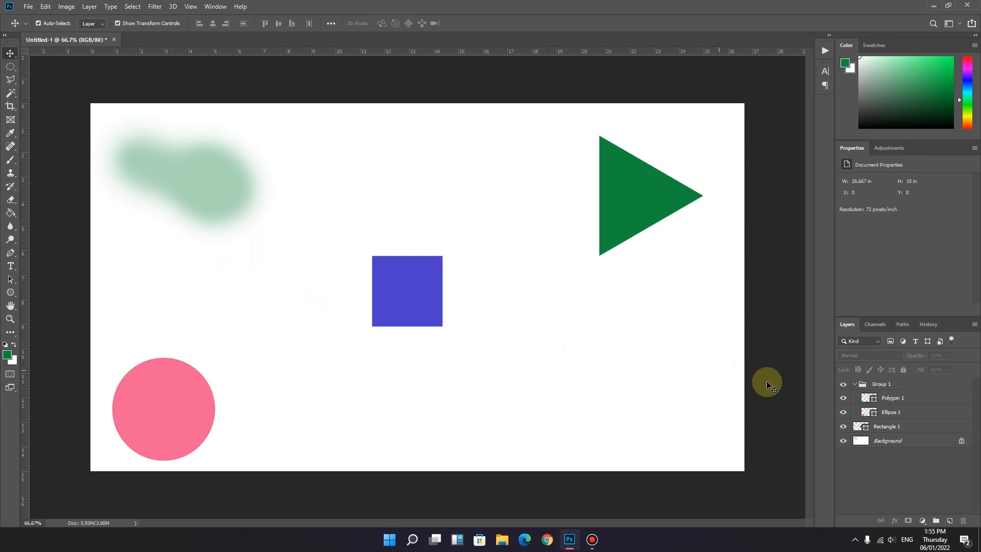
Step: Move the blue square on the Rectangle 1 layer slightly left, to about X 784 px
left_click(887, 426)
left_click_drag(402, 294, 380, 291)
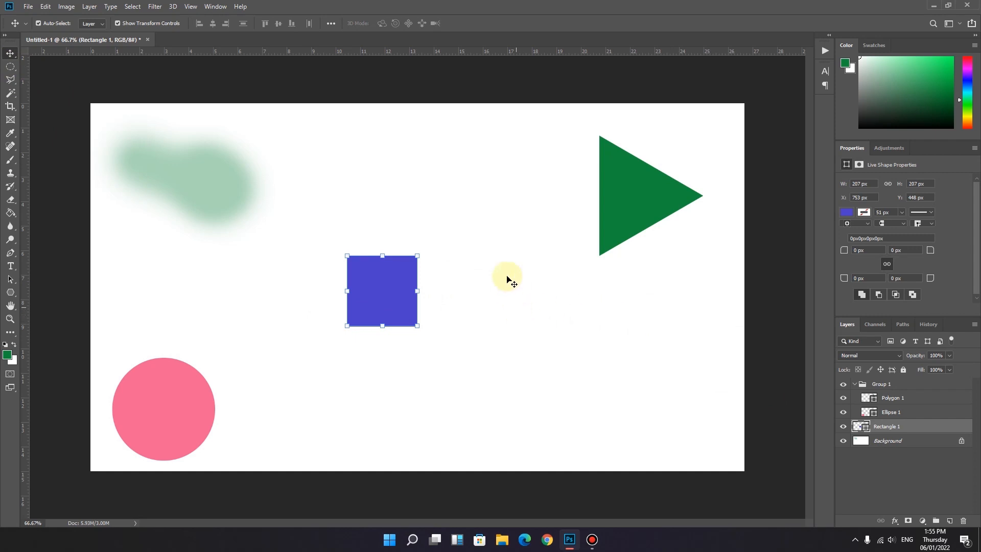
left_click_drag(389, 266, 395, 278)
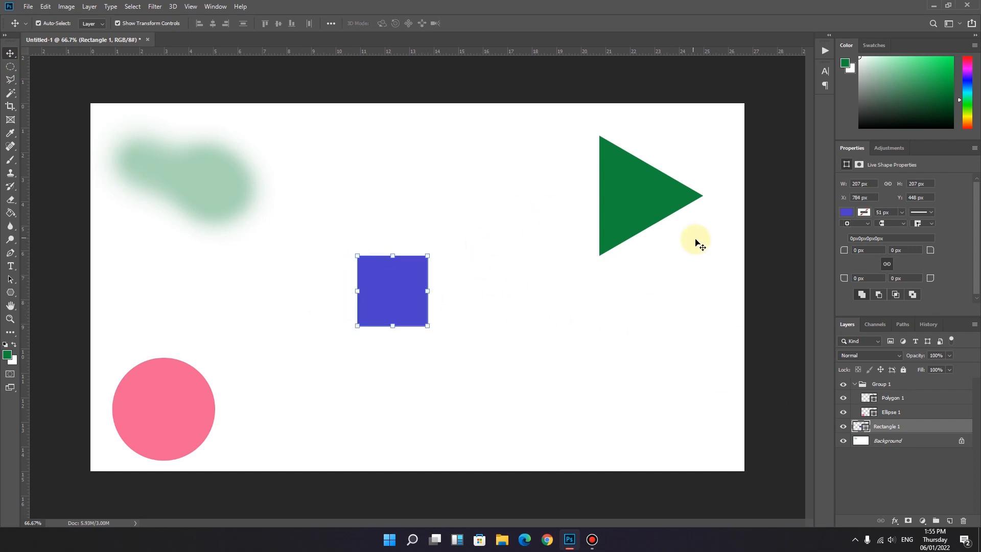